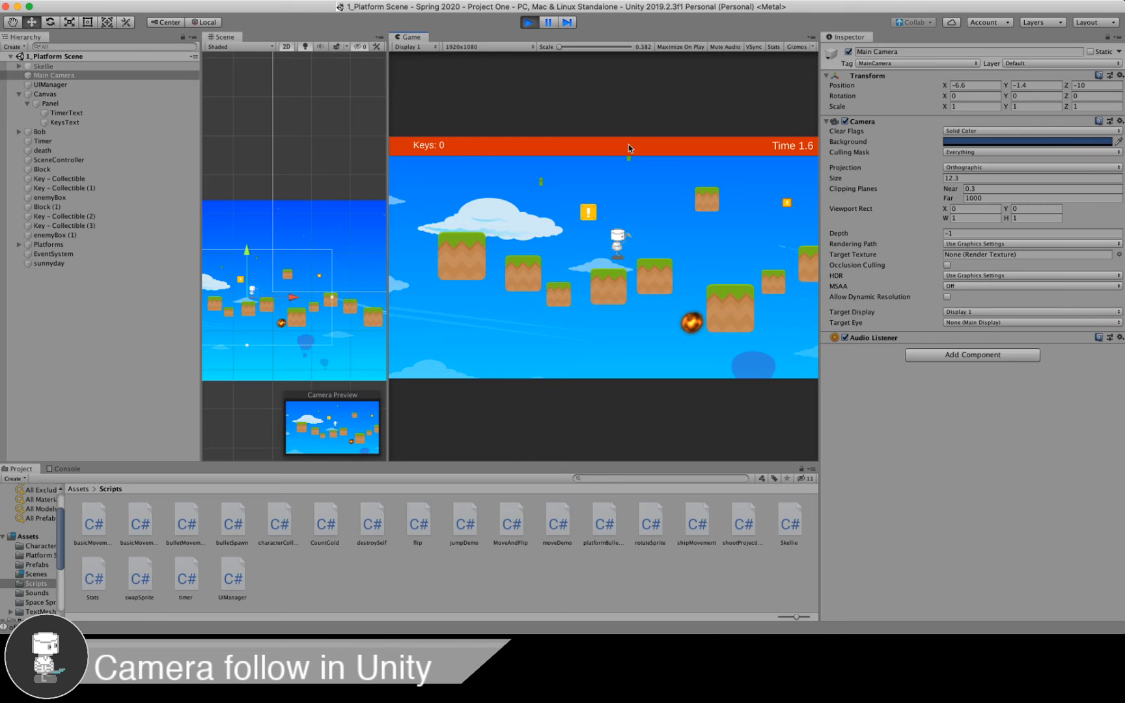
Play-test the platform scene by moving and jumping Bob under the fixed camera, and stop the game
{"action": "key", "text": "Right"}
{"action": "key", "text": "space"}
{"action": "key", "text": "space"}
{"action": "key", "text": "Right"}
{"action": "key", "text": "space"}
{"action": "key", "text": "Right"}
{"action": "key", "text": "space"}
{"action": "key", "text": "Left"}
{"action": "key", "text": "space"}
{"action": "left_click", "coordinate": [530, 24]}
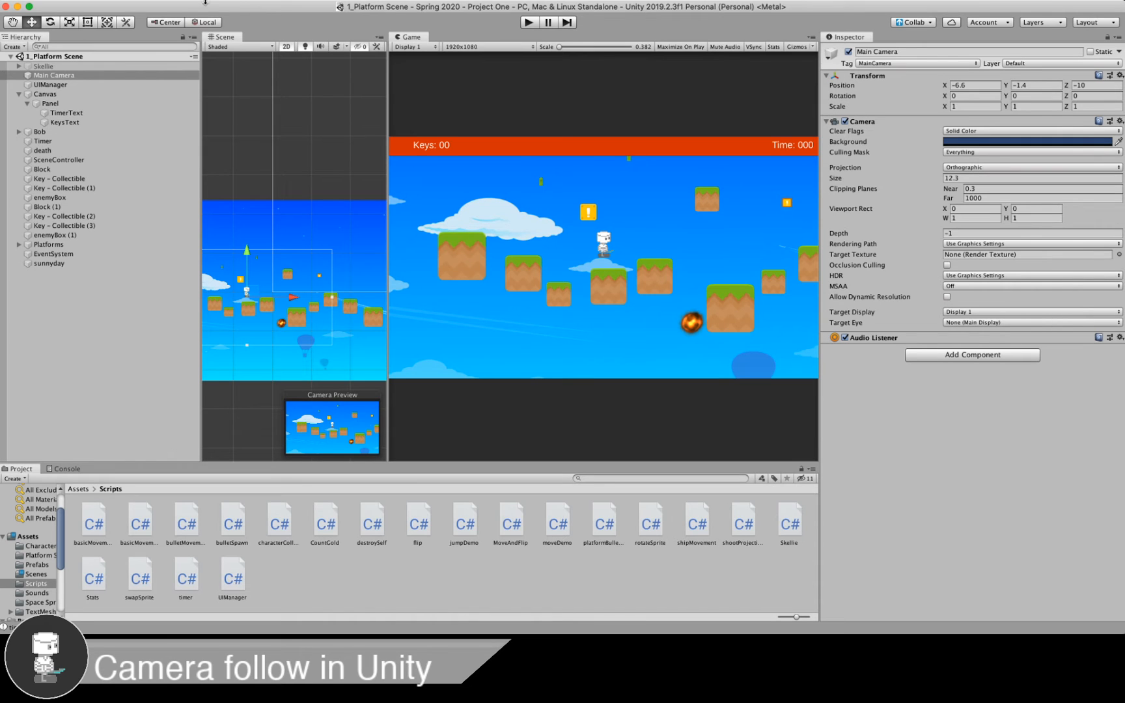
Open the Package Manager to browse the available Unity packages
{"action": "mouse_move", "coordinate": [205, 2]}
{"action": "left_click", "coordinate": [274, 7]}
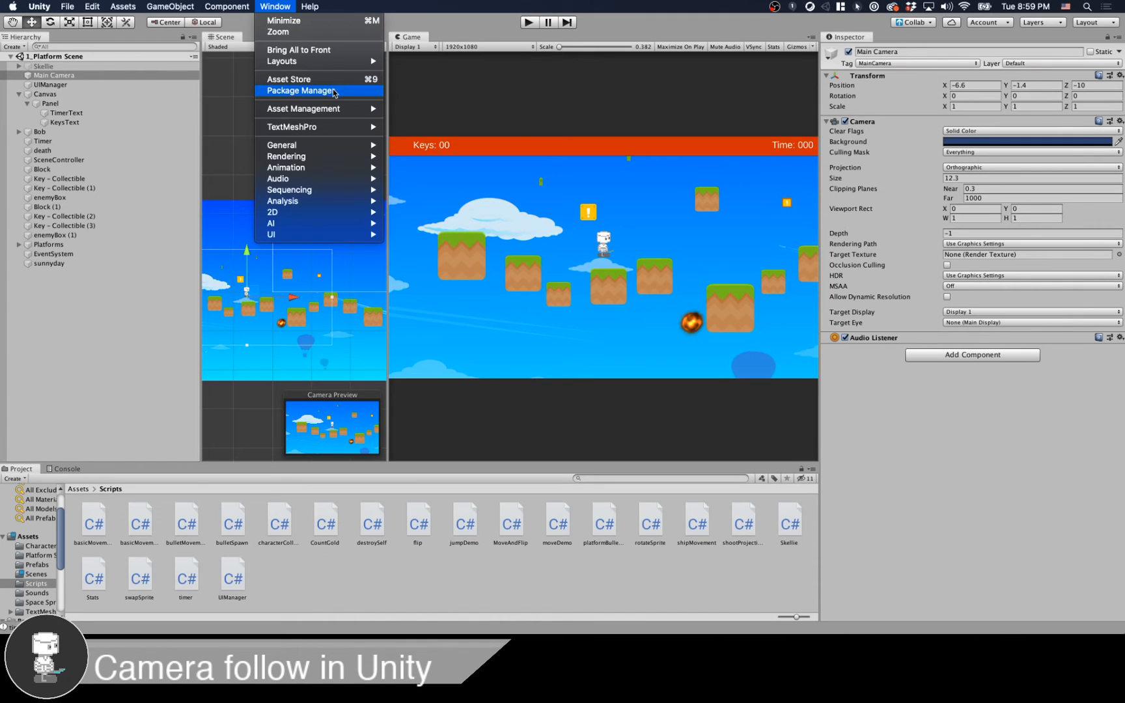
{"action": "left_click", "coordinate": [301, 91]}
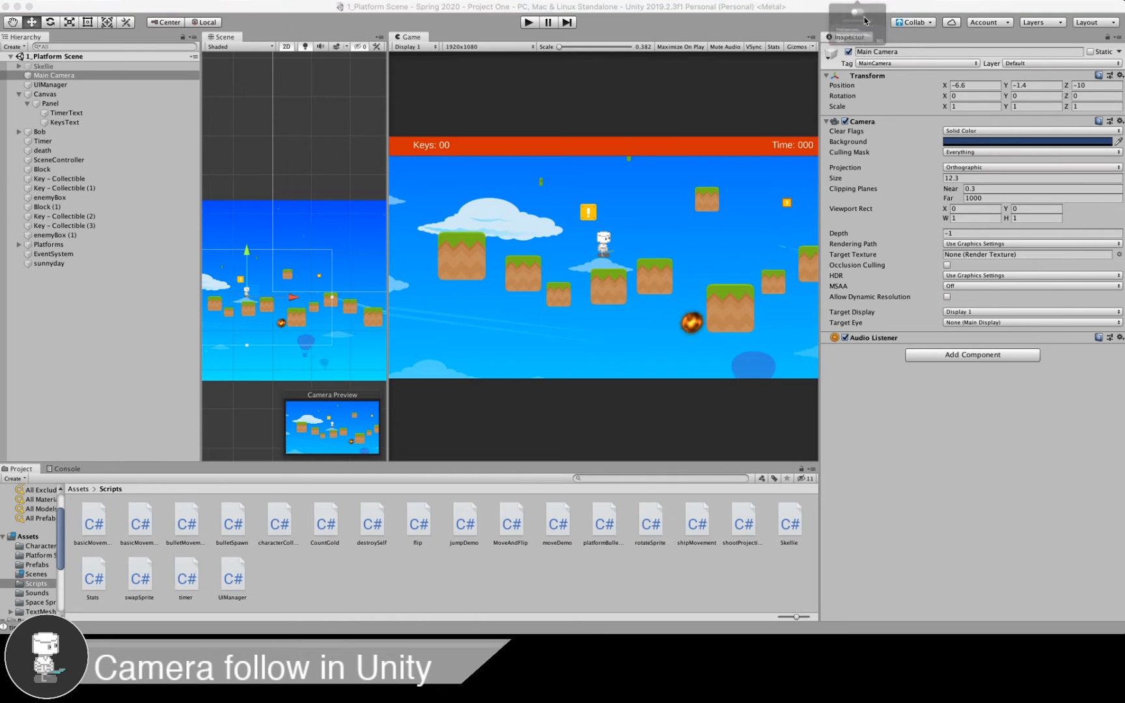
{"action": "left_click", "coordinate": [874, 6]}
{"action": "left_click", "coordinate": [858, 22]}
{"action": "mouse_move", "coordinate": [329, 3]}
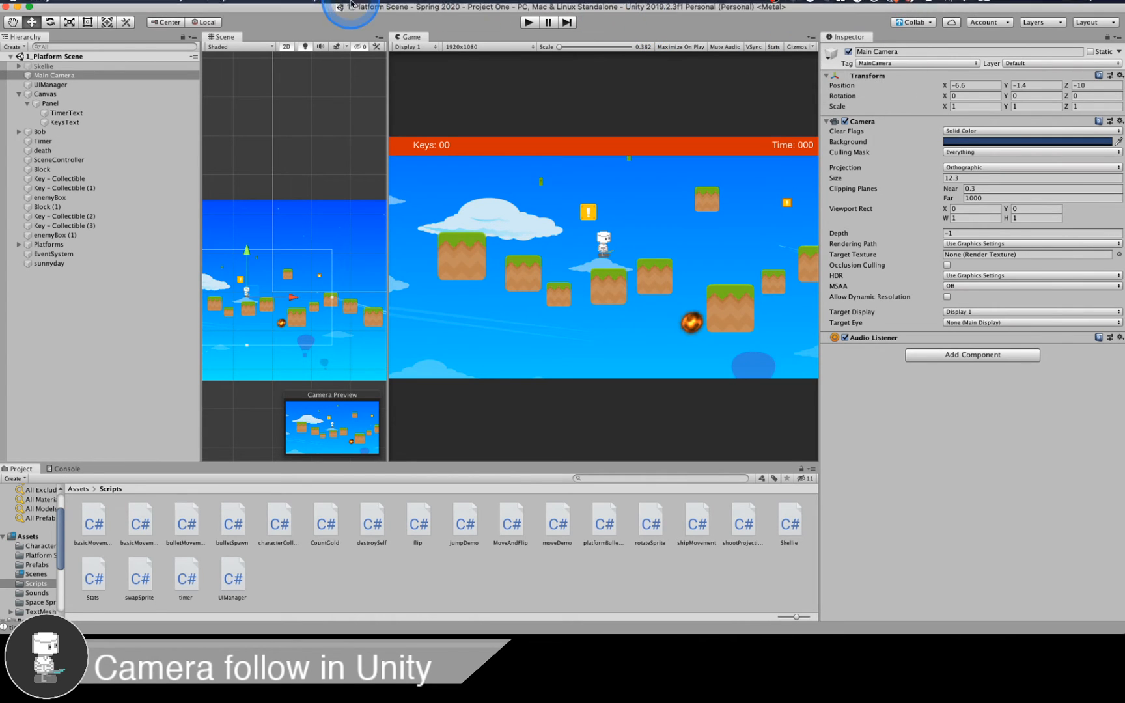
{"action": "left_click", "coordinate": [275, 7]}
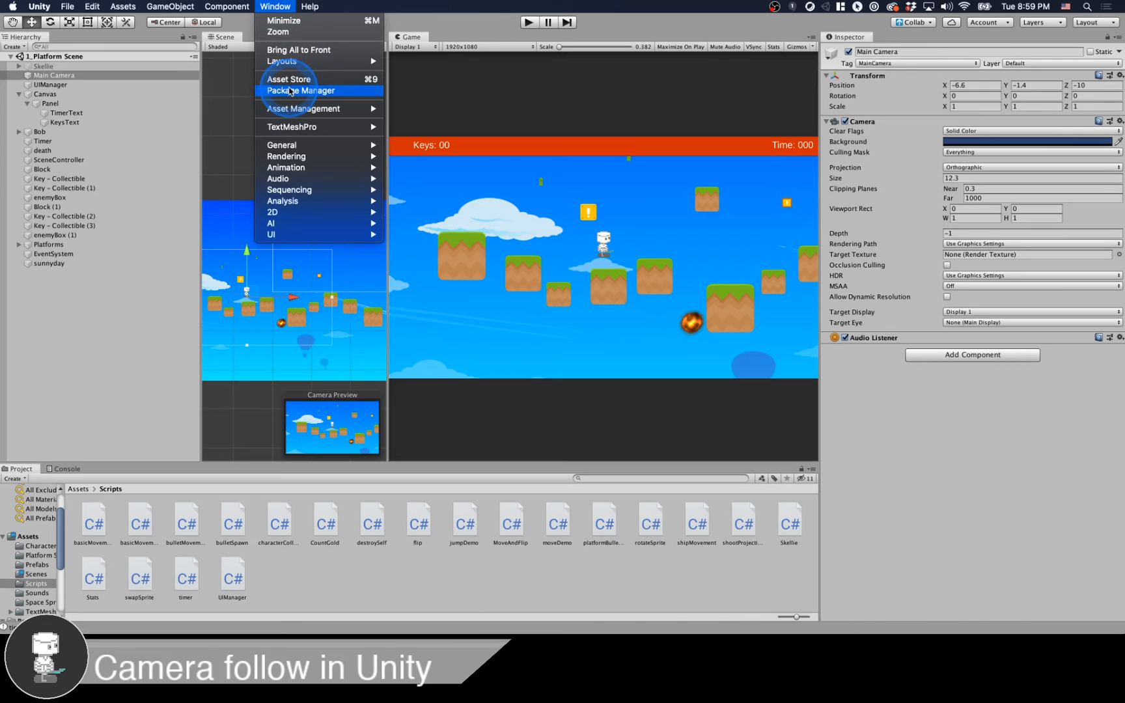
{"action": "left_click", "coordinate": [296, 91]}
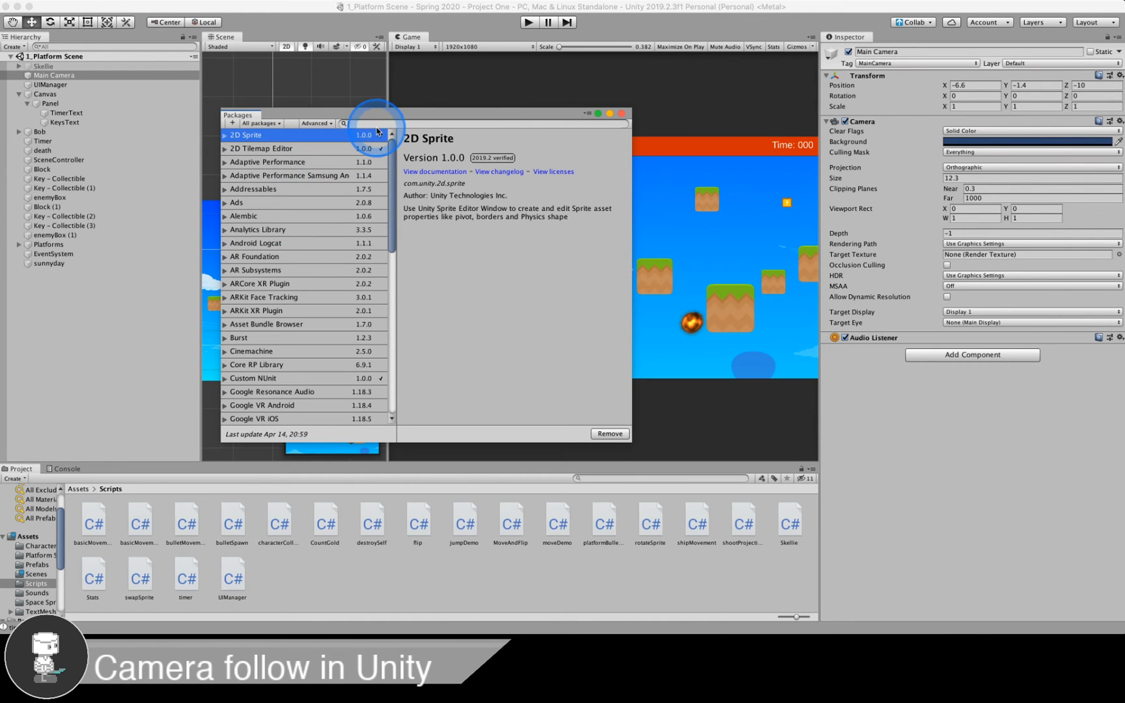
Search the packages for "cinem", install Cinemachine 2.5.0, and close the package window
{"action": "type", "text": "cinem"}
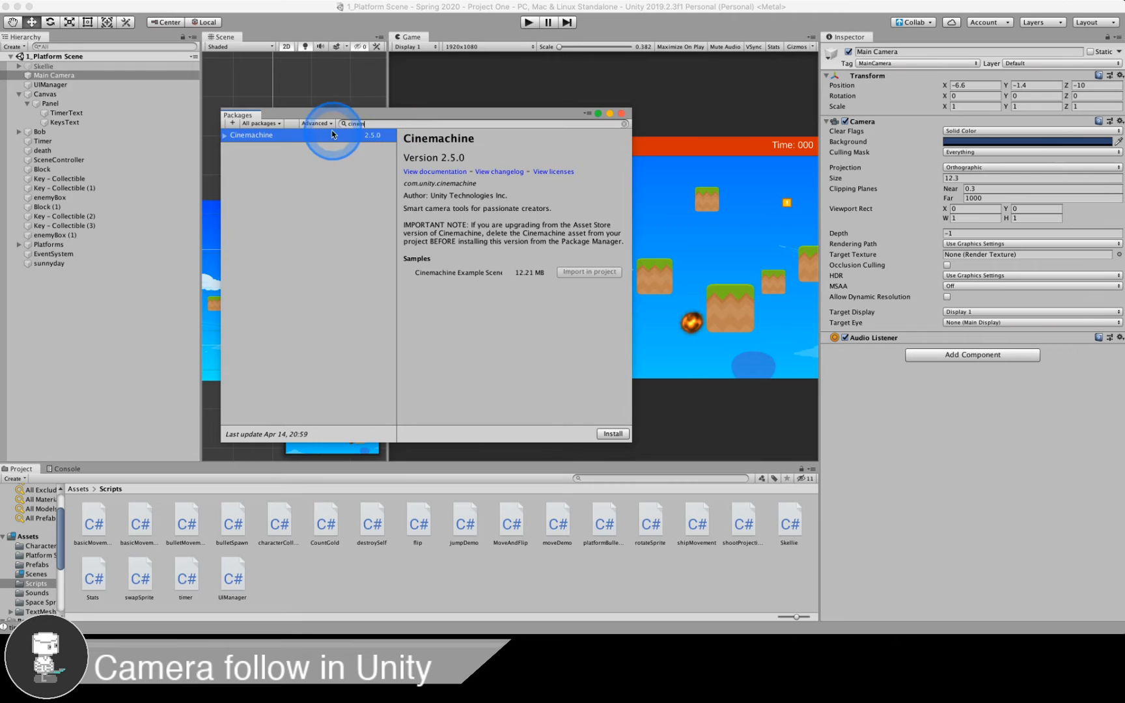
{"action": "left_click", "coordinate": [608, 434]}
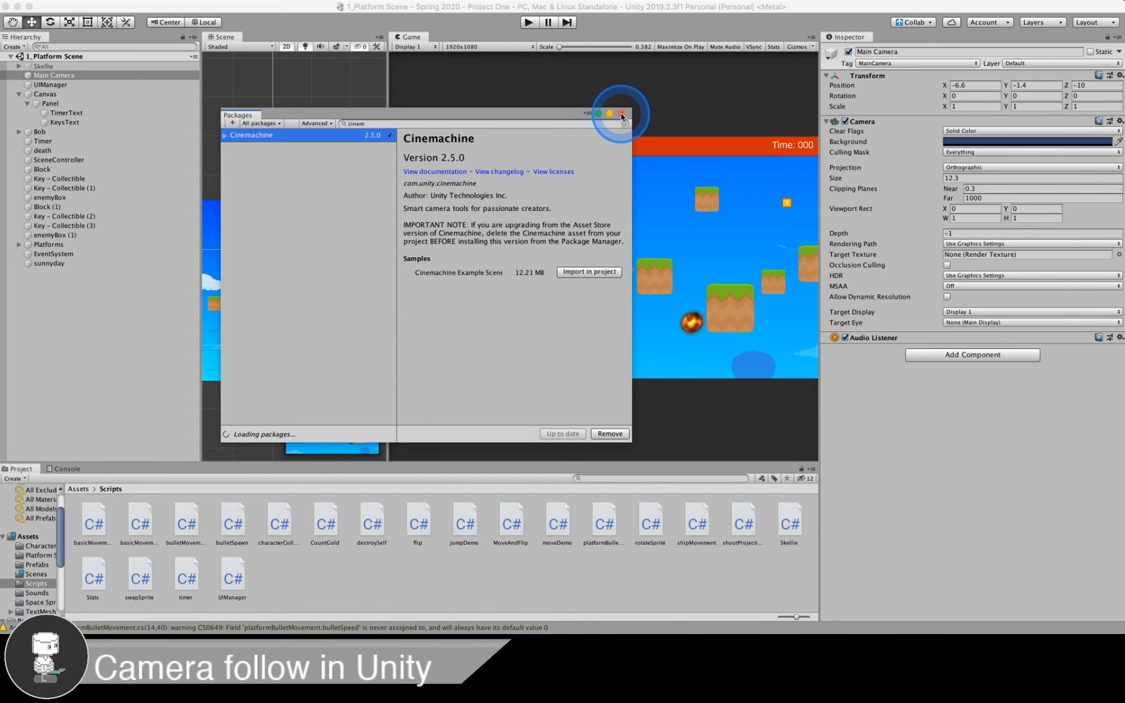
{"action": "left_click", "coordinate": [621, 115]}
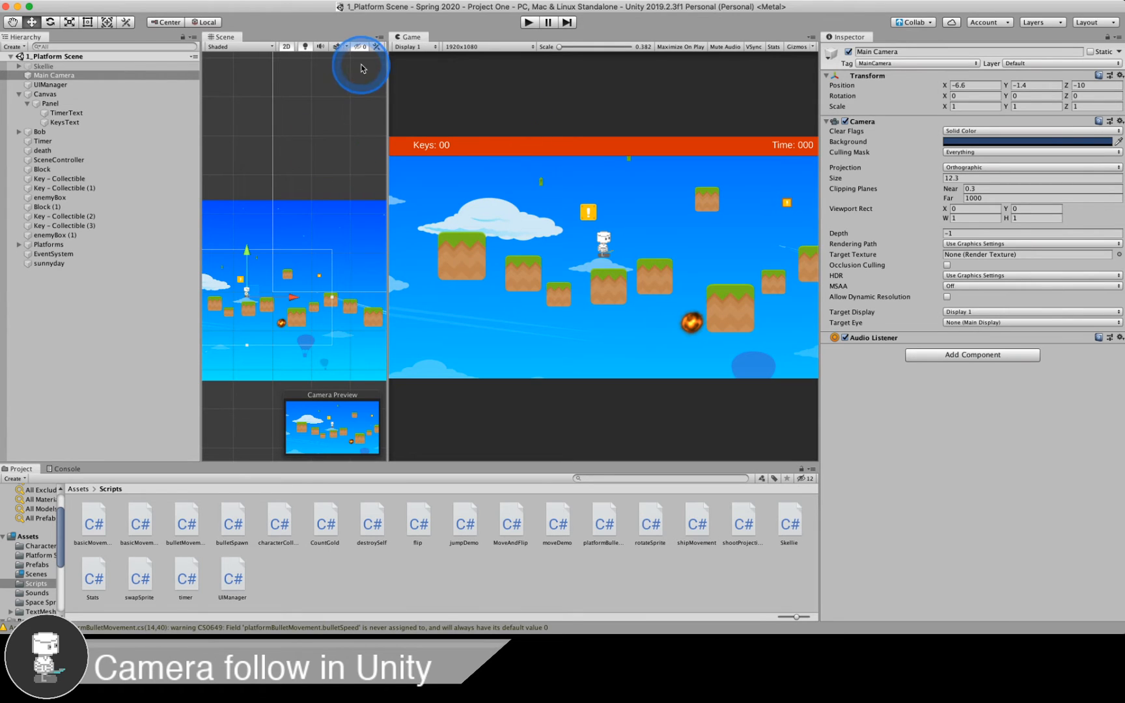
Create a Cinemachine 2D camera in the scene and inspect the Cinemachine Brain component on the Main Camera
{"action": "left_click", "coordinate": [286, 6]}
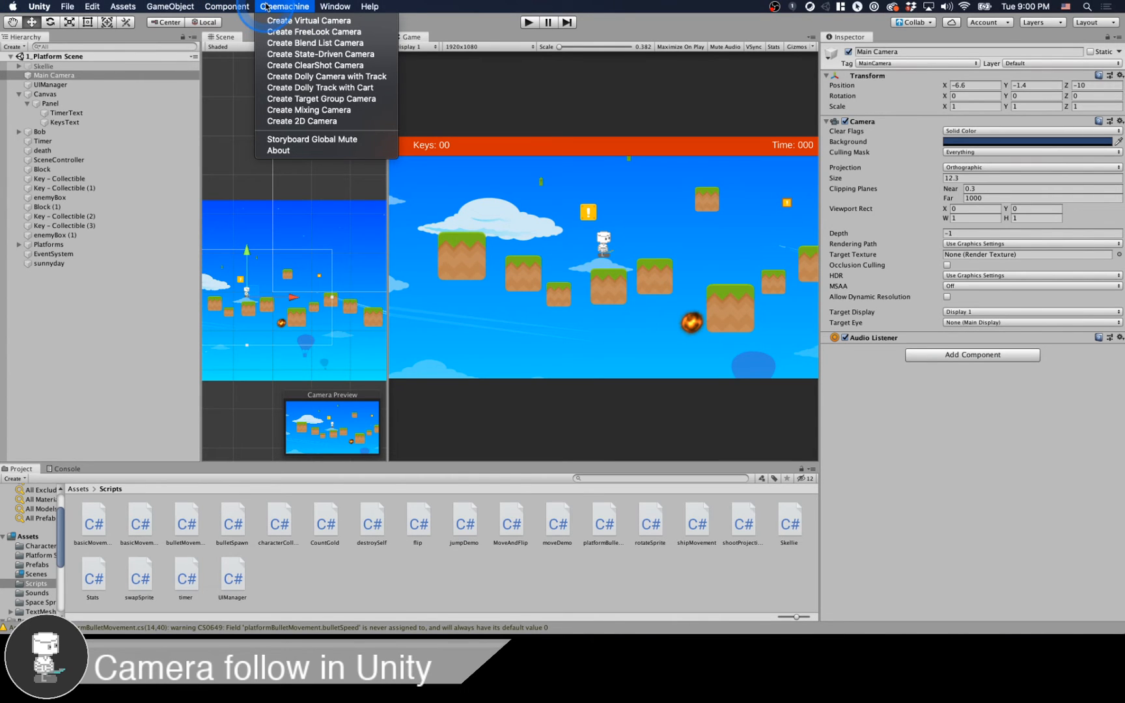
{"action": "left_click", "coordinate": [306, 122]}
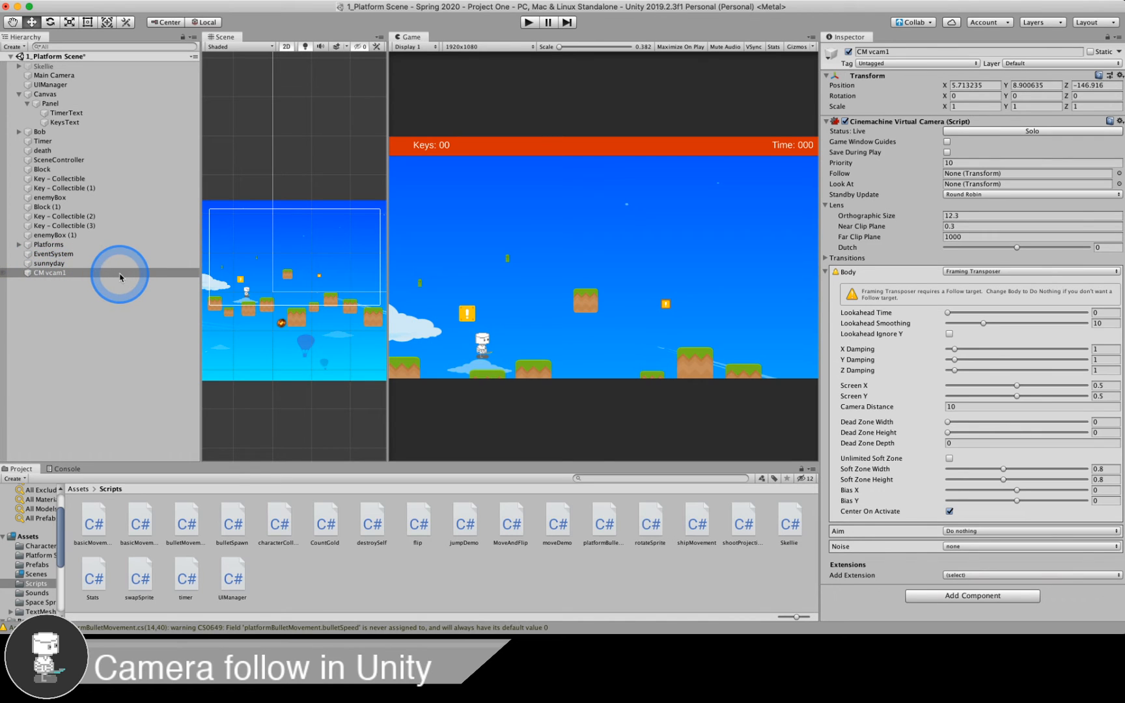
{"action": "left_click", "coordinate": [65, 76]}
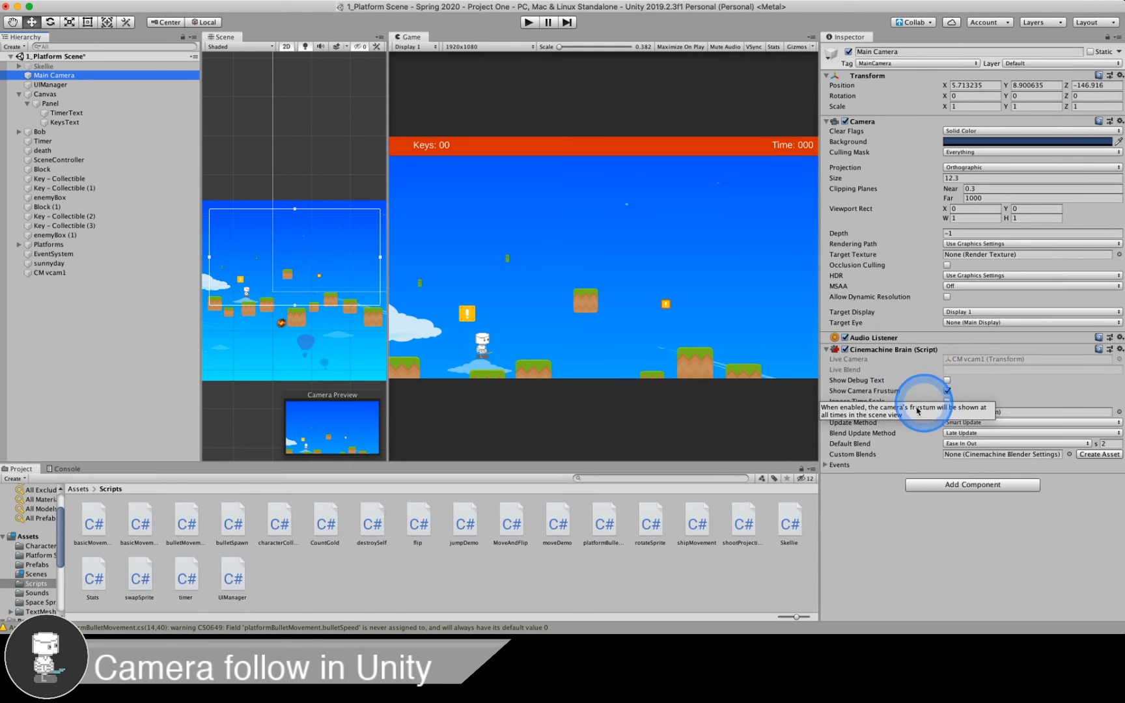
Assign Bob as the Follow target of the CM vcam1 virtual camera
{"action": "left_click", "coordinate": [52, 273]}
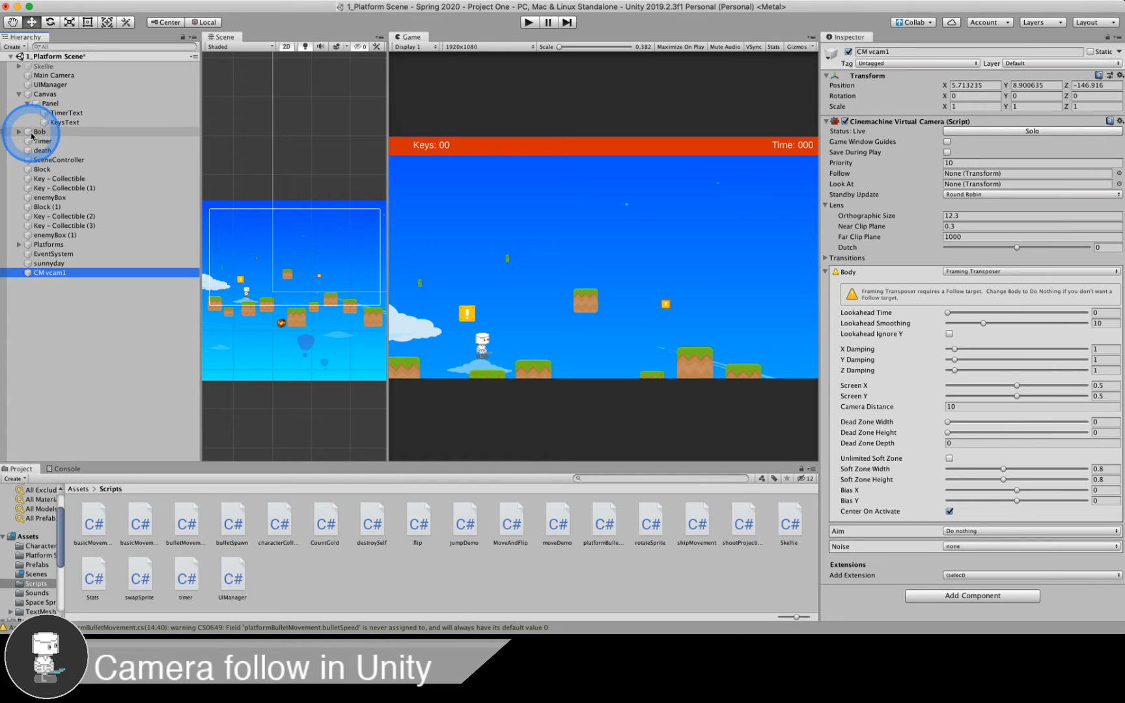
{"action": "left_click_drag", "start_coordinate": [32, 135], "coordinate": [280, 301]}
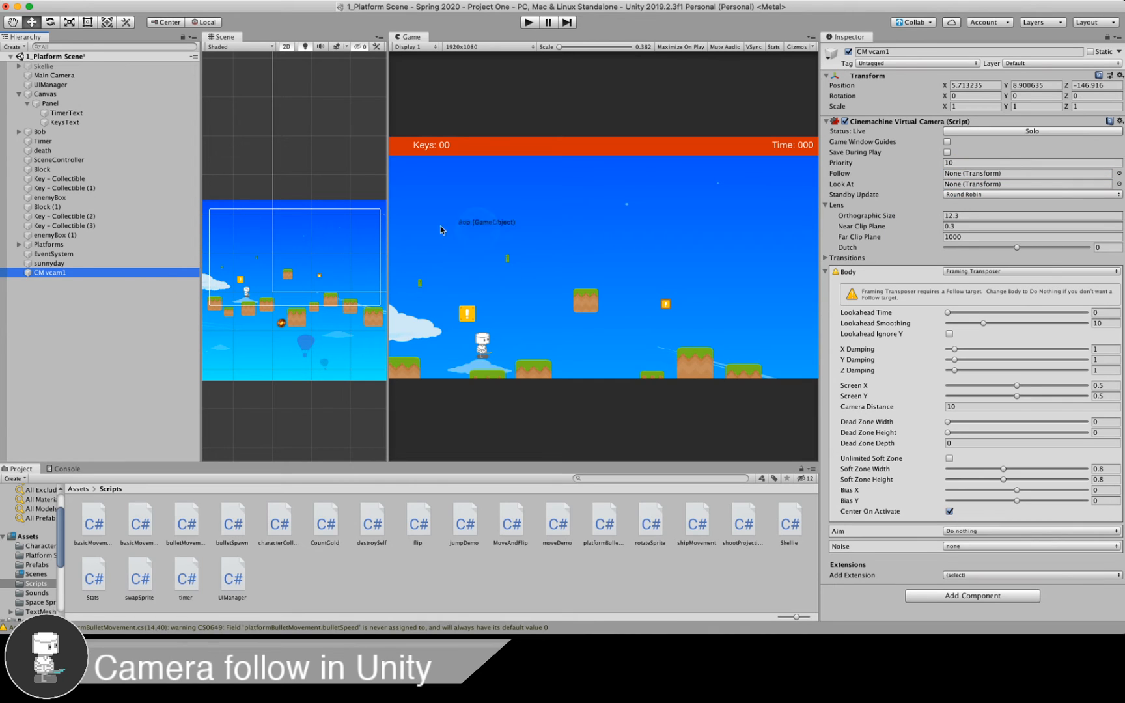
{"action": "left_click_drag", "start_coordinate": [245, 312], "coordinate": [246, 297]}
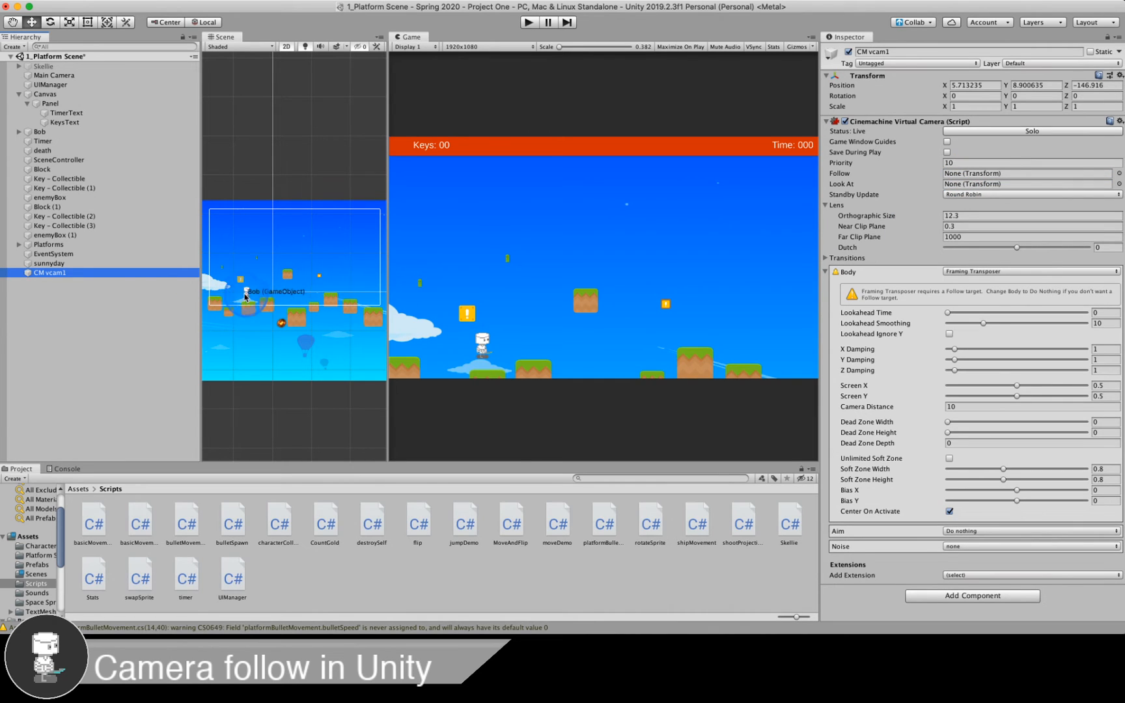
{"action": "left_click_drag", "start_coordinate": [659, 257], "coordinate": [964, 180]}
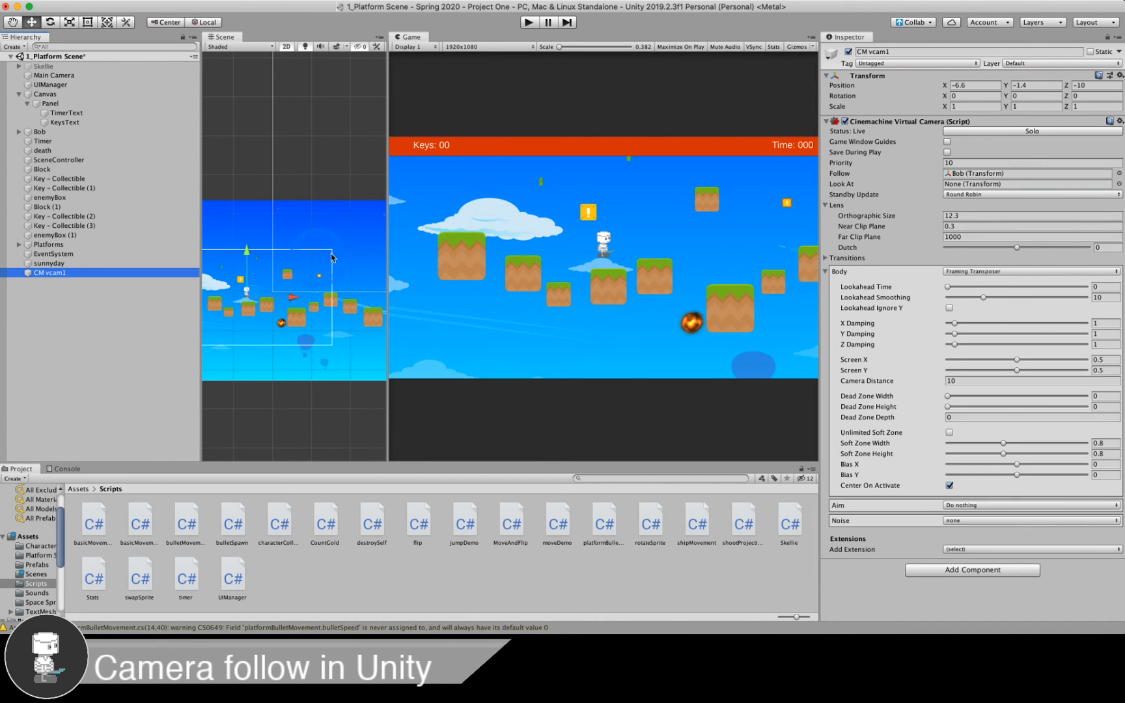
Widen the Scene view and compare the Main Camera's framing and settings with those of CM vcam1
{"action": "left_click_drag", "start_coordinate": [388, 221], "coordinate": [594, 222]}
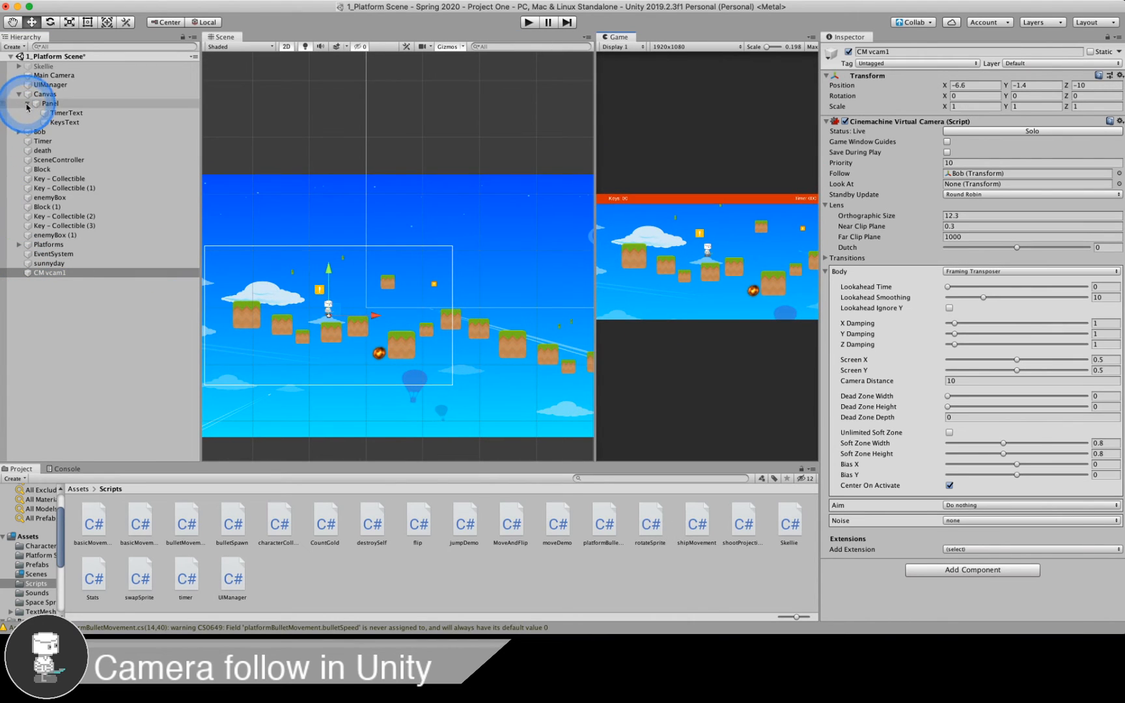
{"action": "left_click", "coordinate": [58, 75]}
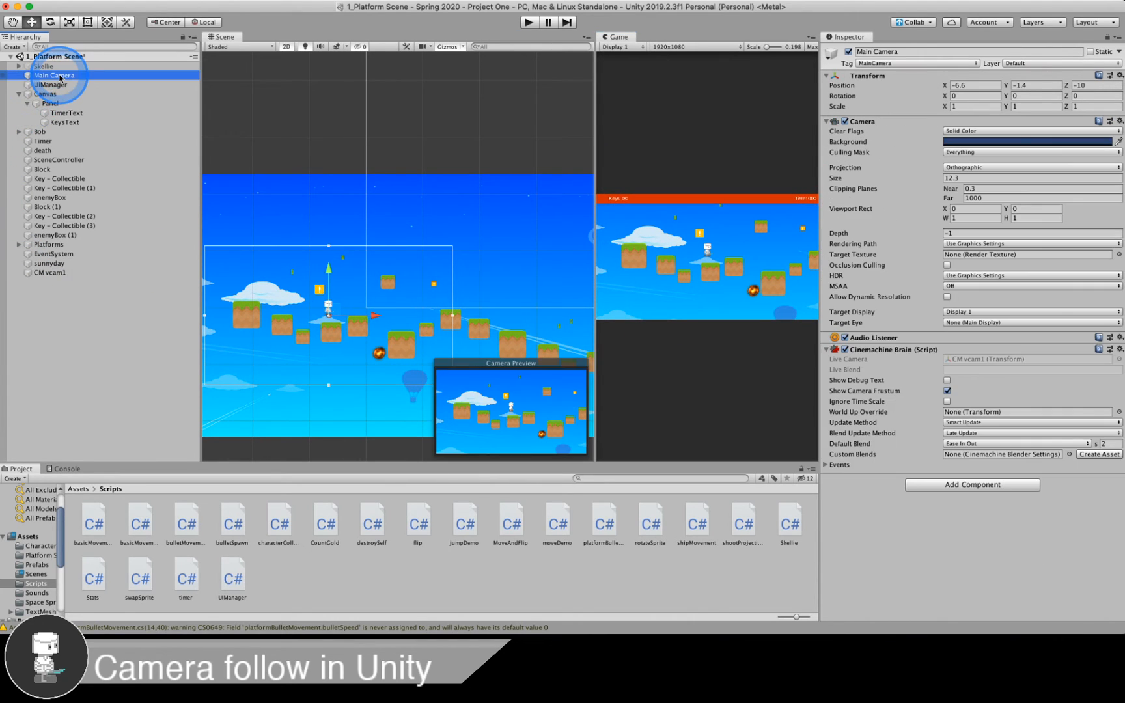
{"action": "left_click", "coordinate": [60, 272]}
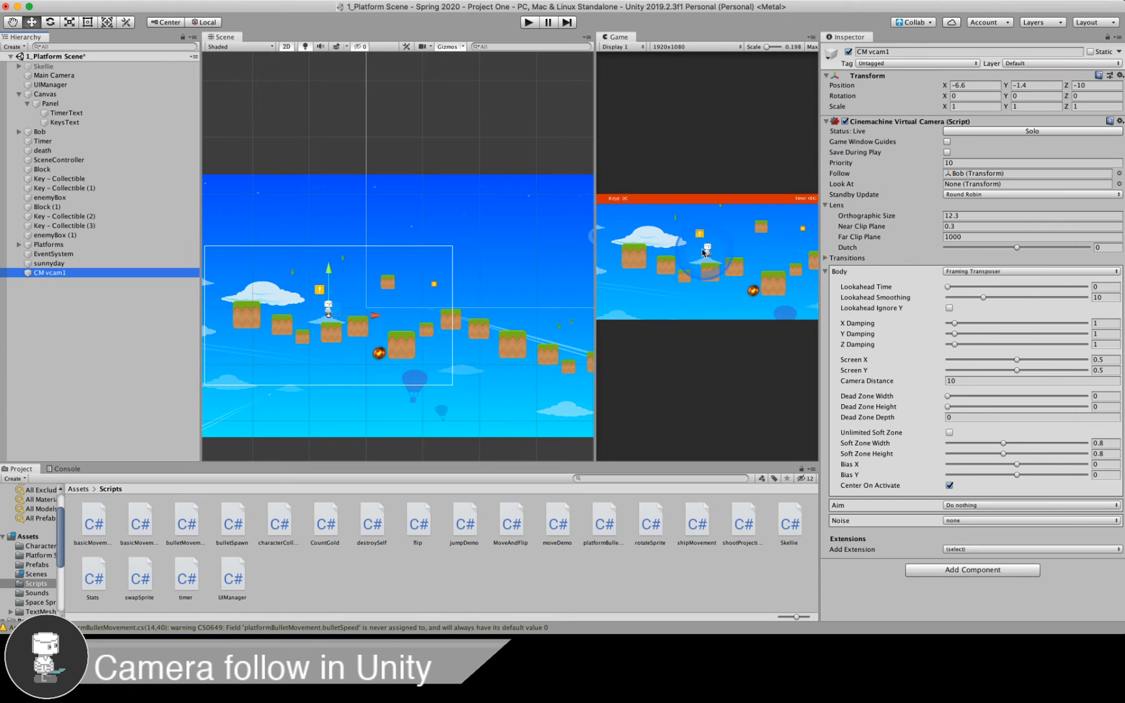
Enlarge the Game view and set CM vcam1's lens orthographic size to about 10.27, collapsing the Lens settings
{"action": "left_click_drag", "start_coordinate": [596, 198], "coordinate": [443, 228]}
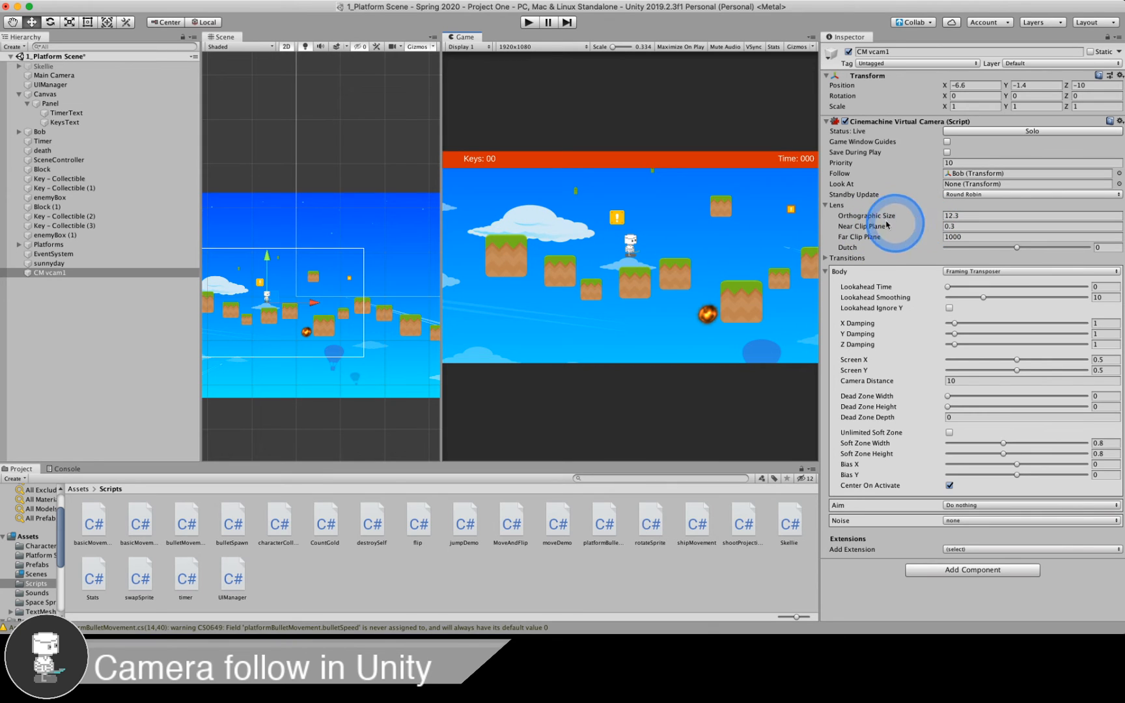
{"action": "mouse_move", "coordinate": [871, 219]}
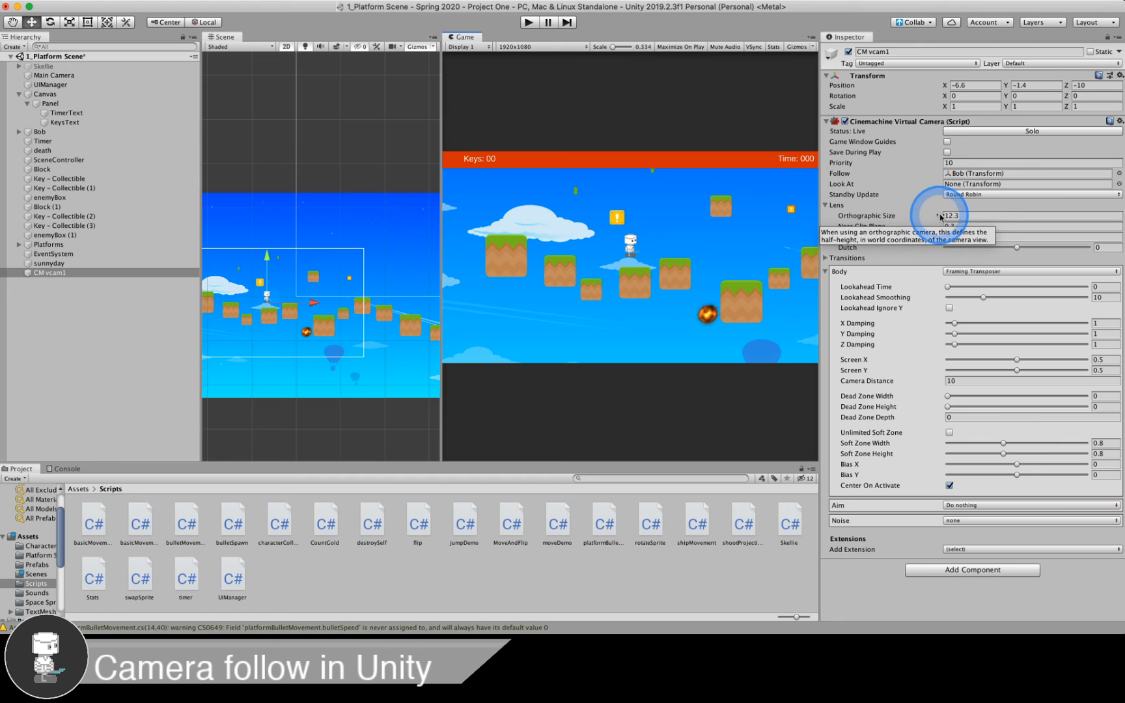
{"action": "left_click_drag", "start_coordinate": [941, 217], "coordinate": [897, 218]}
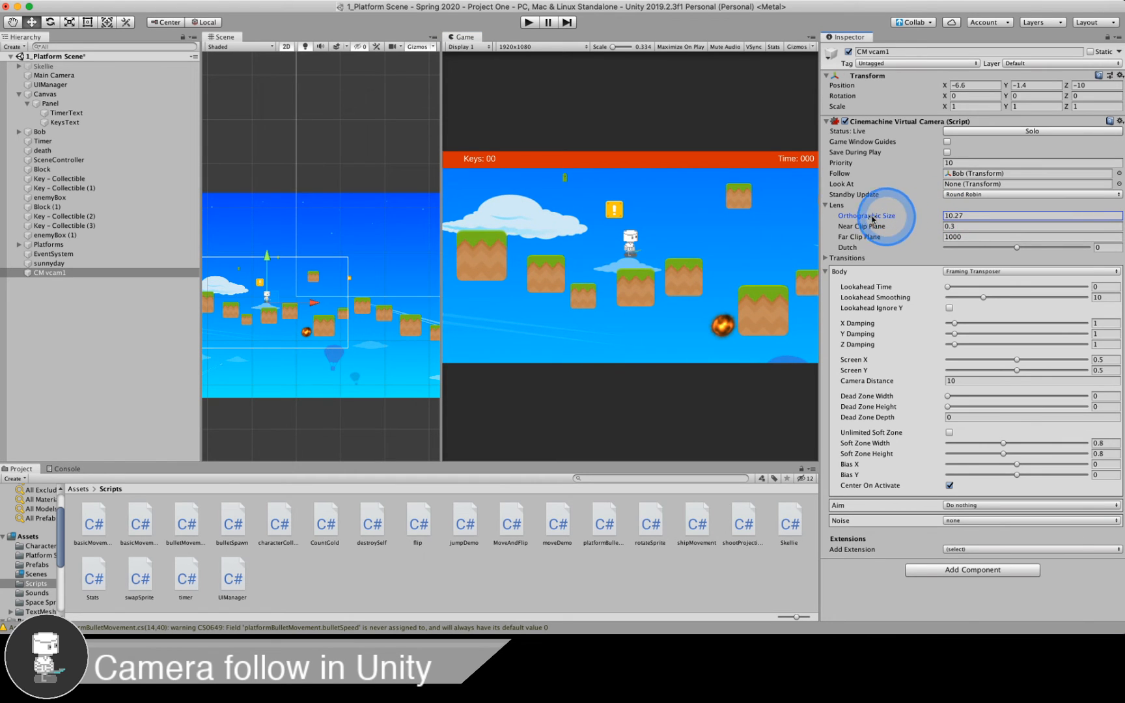
{"action": "left_click", "coordinate": [831, 205]}
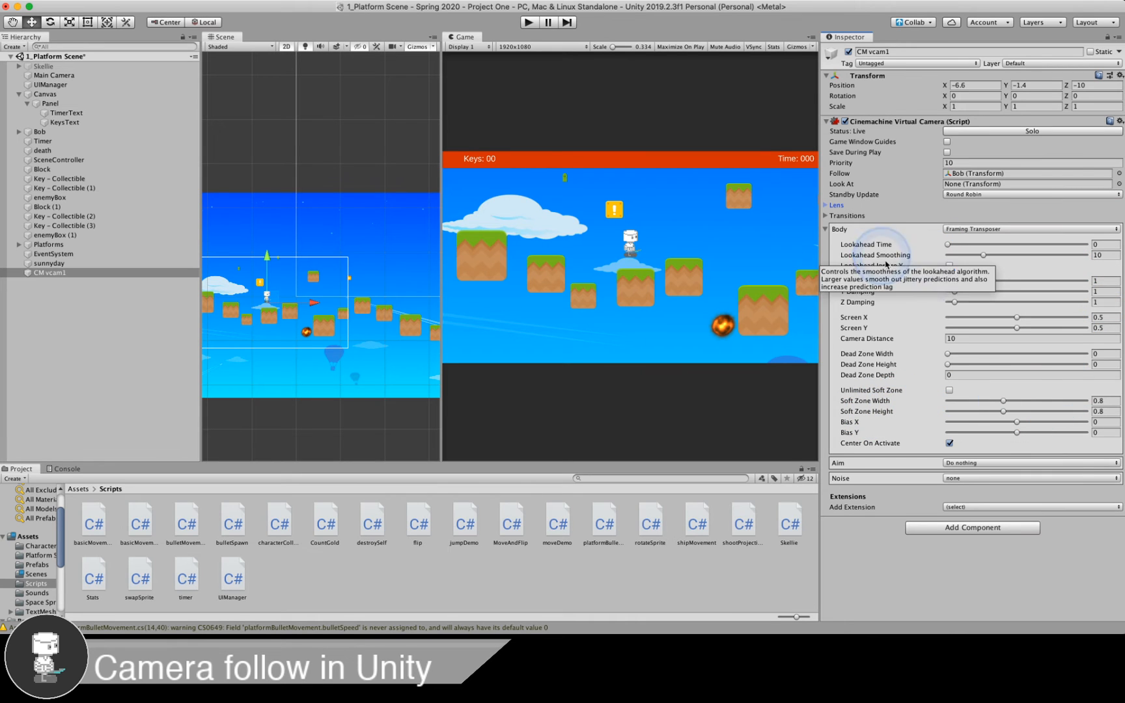
Run the scene and move Bob right with a jump to test the camera follow
{"action": "left_click", "coordinate": [528, 22]}
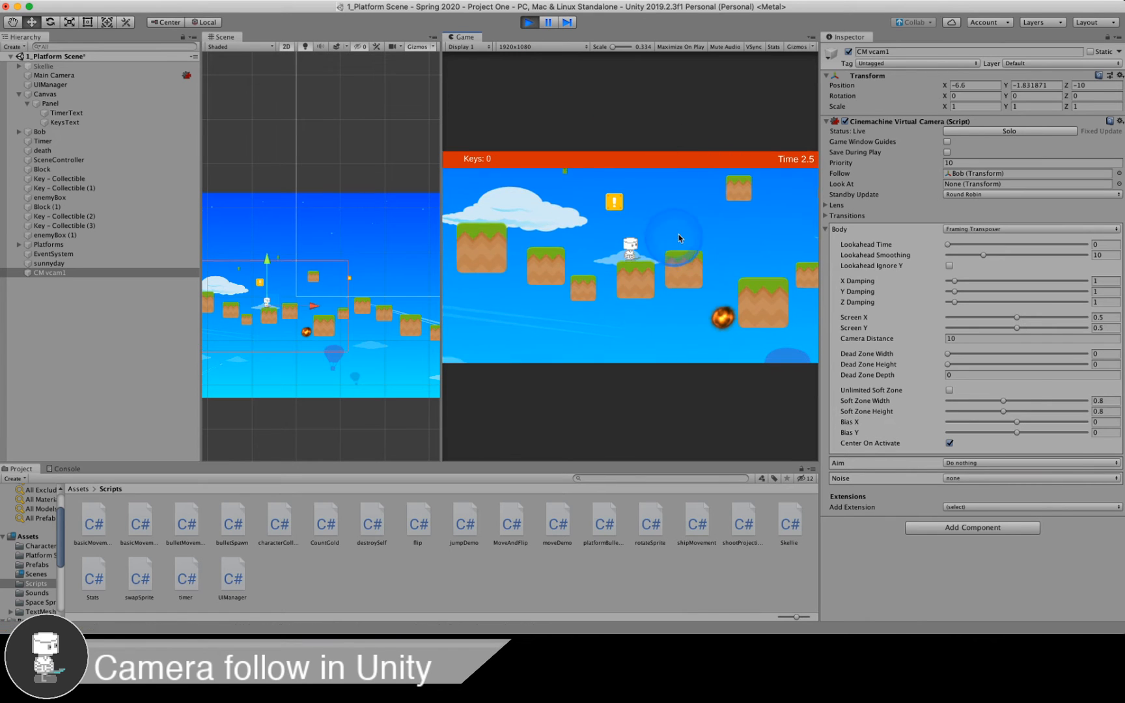
{"action": "key", "text": "Right"}
{"action": "key", "text": "space"}
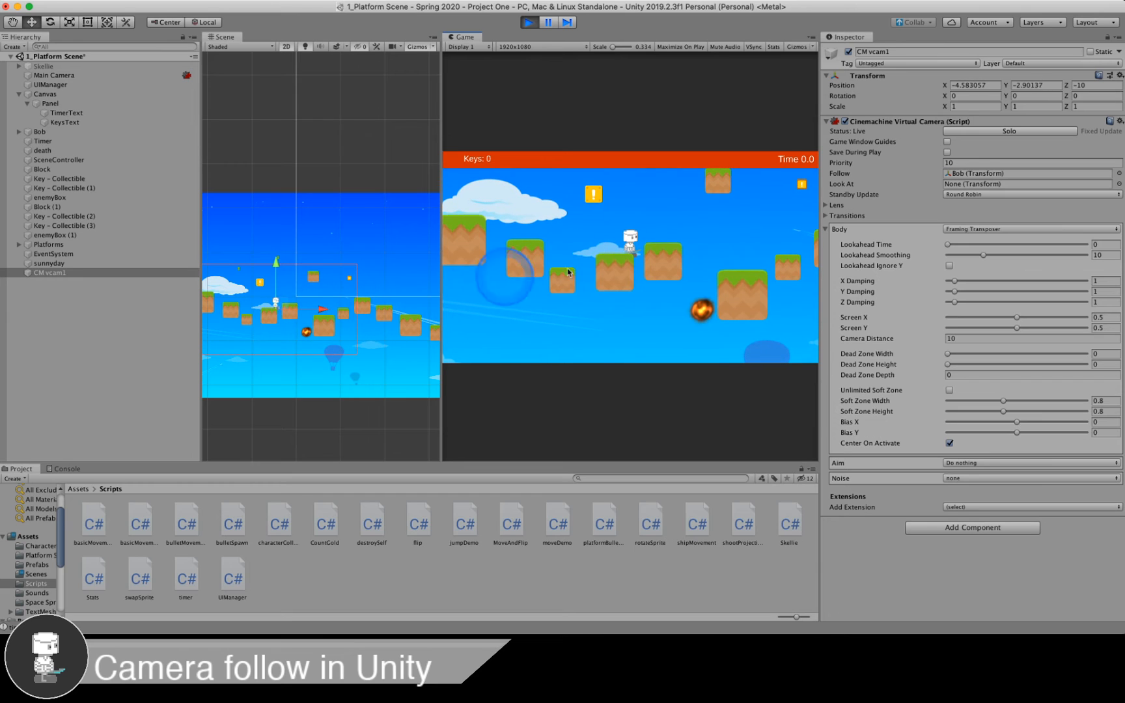
Enable Game Window Guides on CM vcam1 to overlay the camera's framing zones on the running game
{"action": "left_click", "coordinate": [946, 141]}
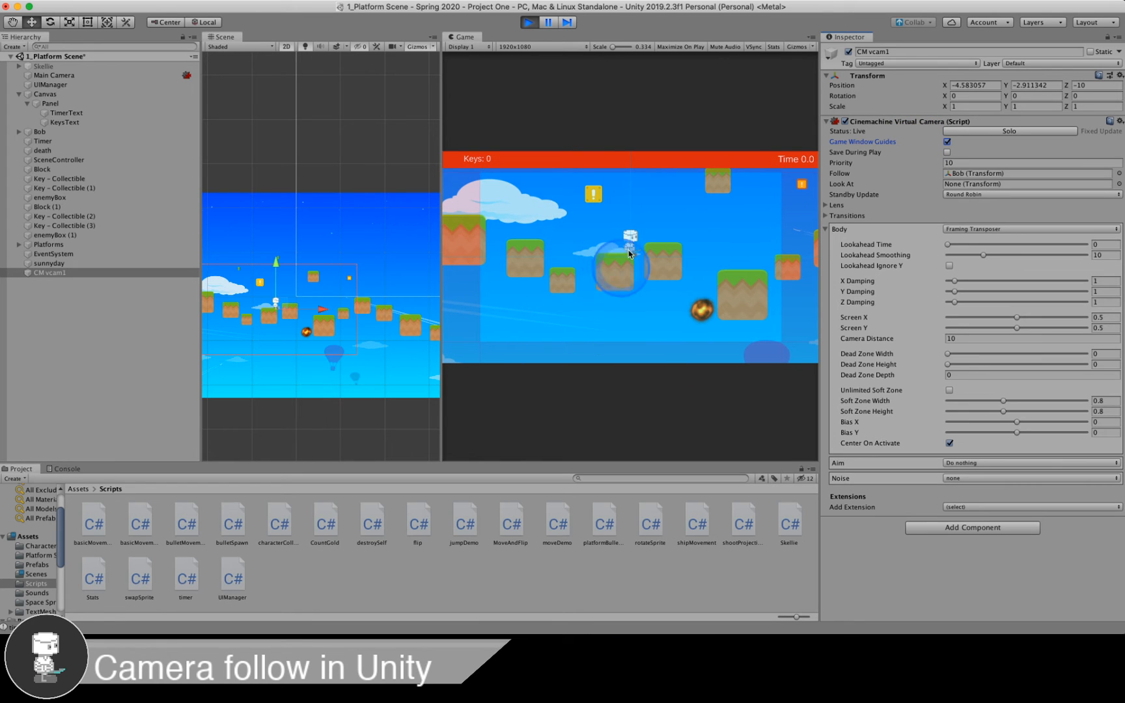
{"action": "key", "text": "space"}
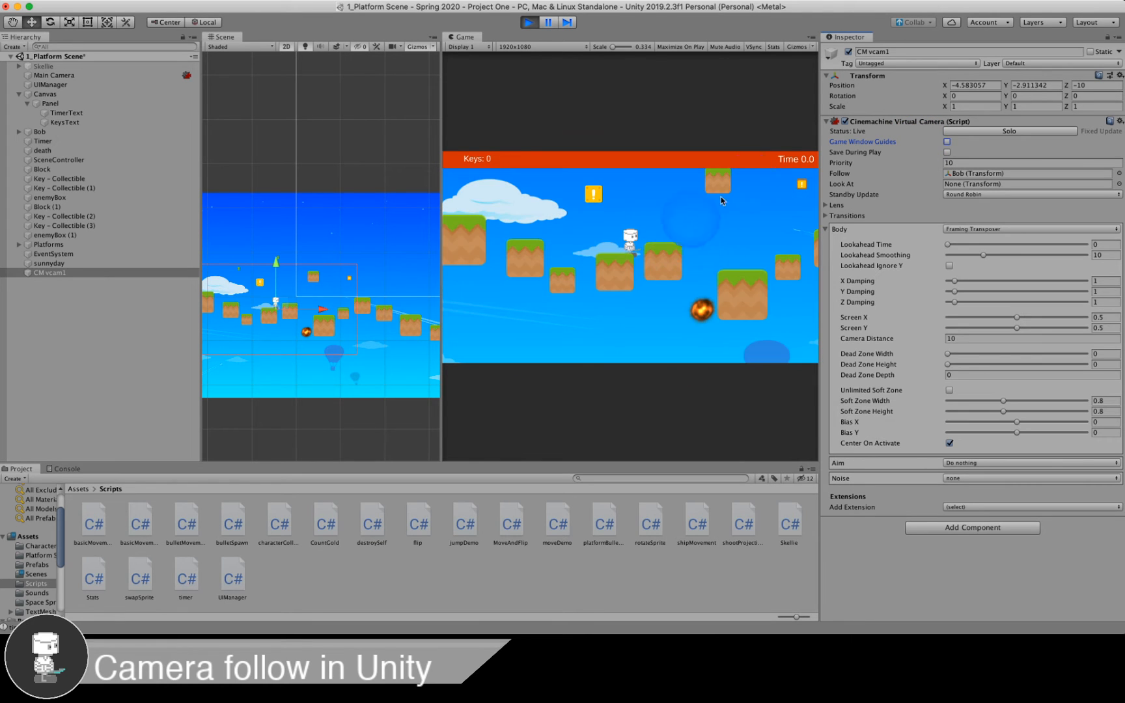
{"action": "left_click", "coordinate": [947, 141]}
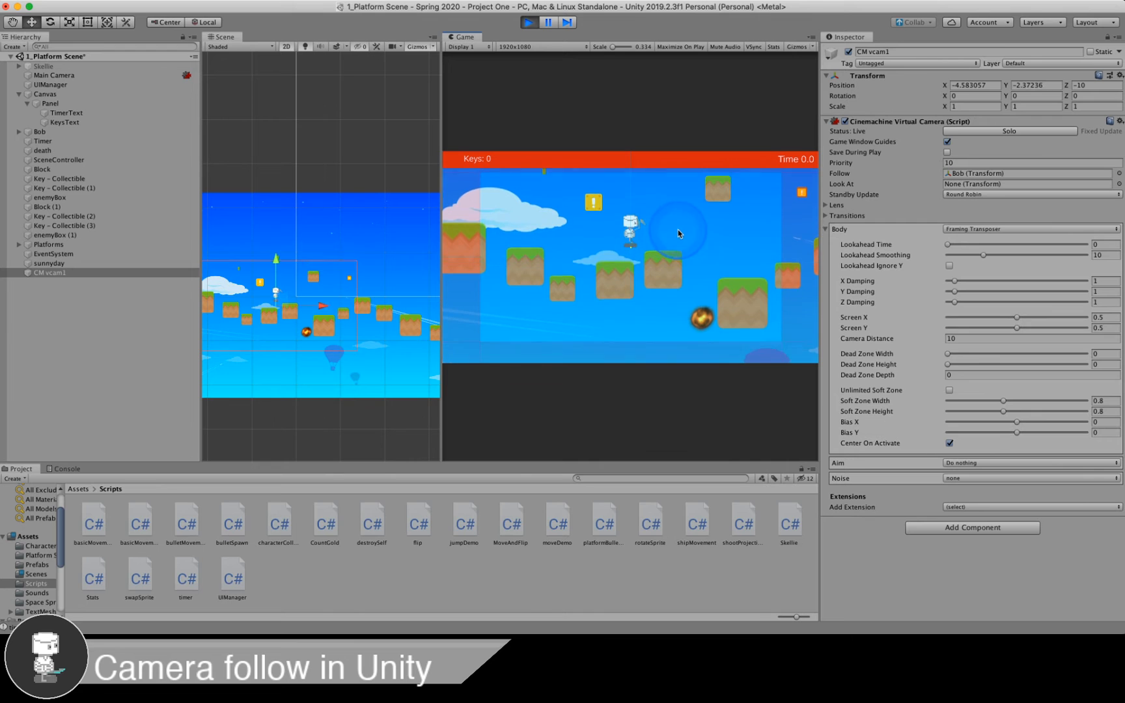
Move Bob back and forth with repeated jumps to examine how the damped camera follows him within the guides
{"action": "key", "text": "d"}
{"action": "key", "text": "a"}
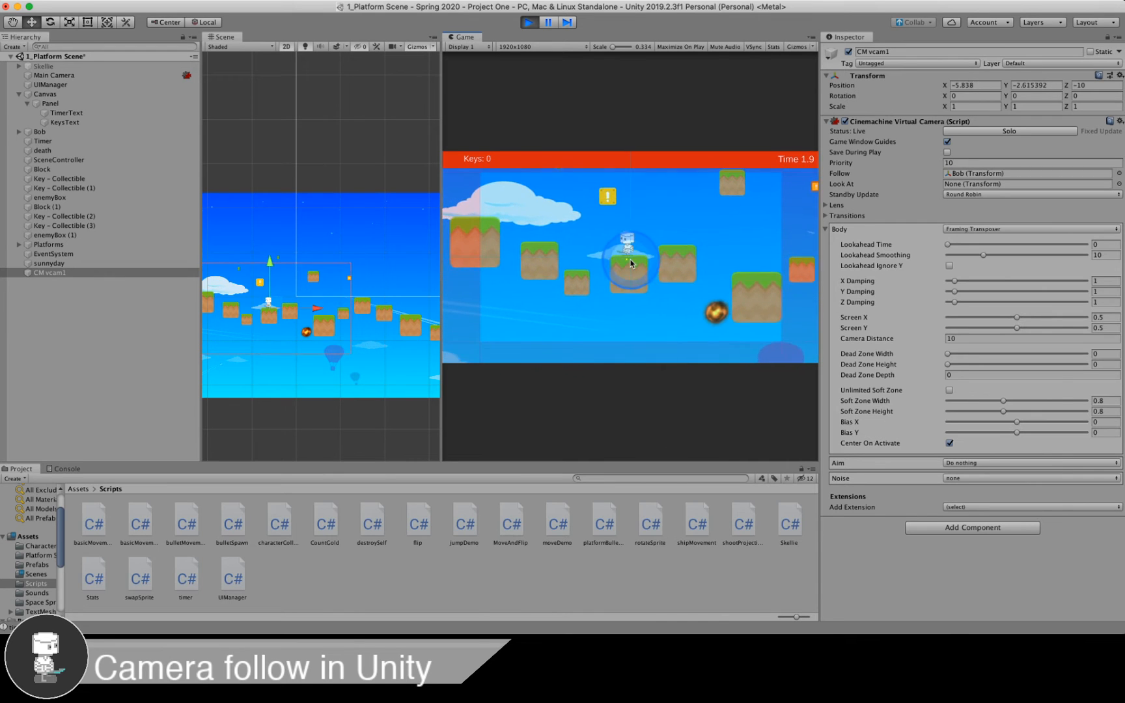
{"action": "key", "text": "space"}
{"action": "key", "text": "d"}
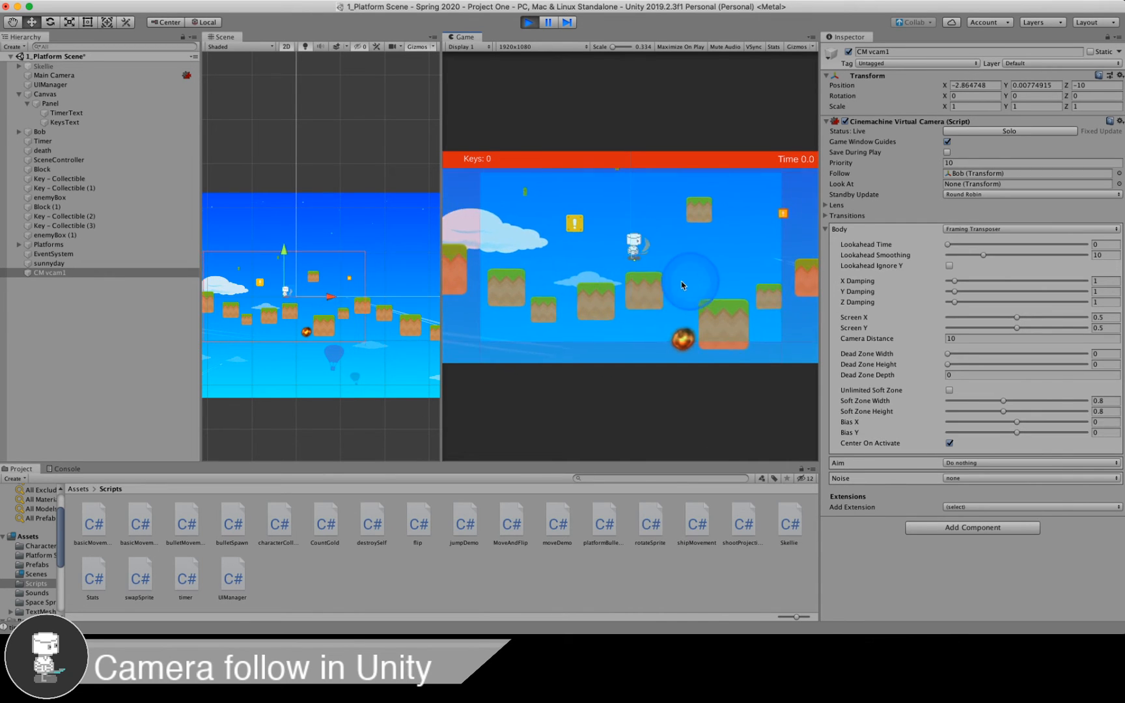
{"action": "key", "text": "space"}
{"action": "key", "text": "d"}
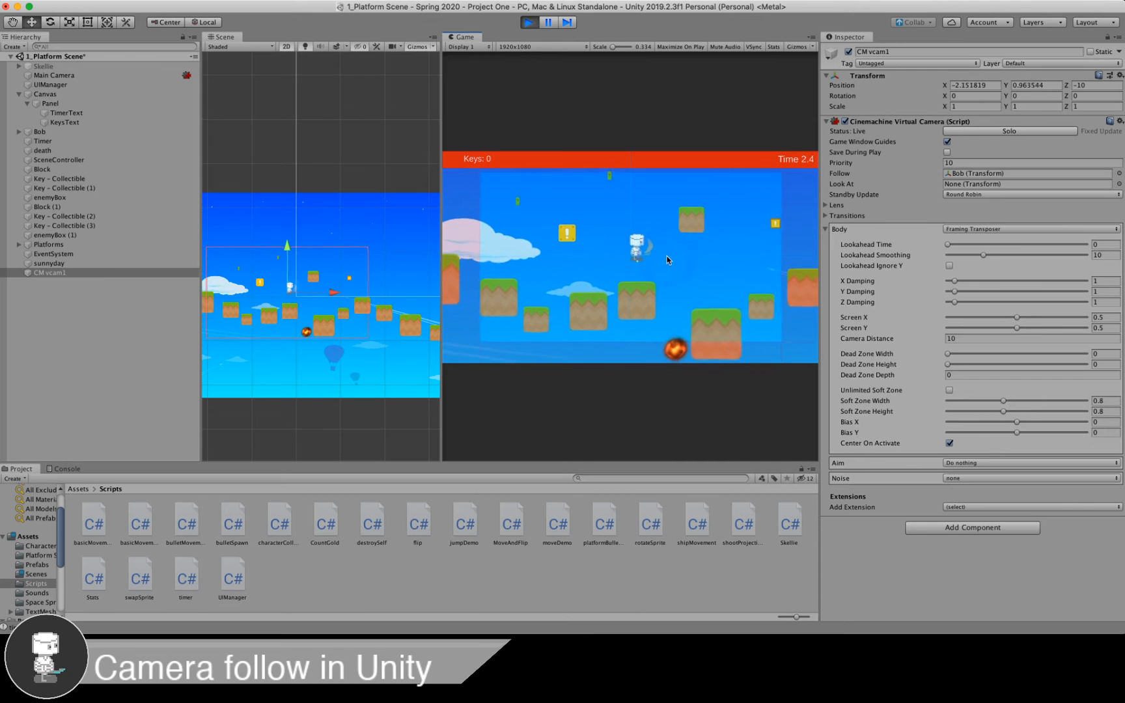
{"action": "key", "text": "space"}
{"action": "key", "text": "a"}
{"action": "left_click", "coordinate": [669, 264]}
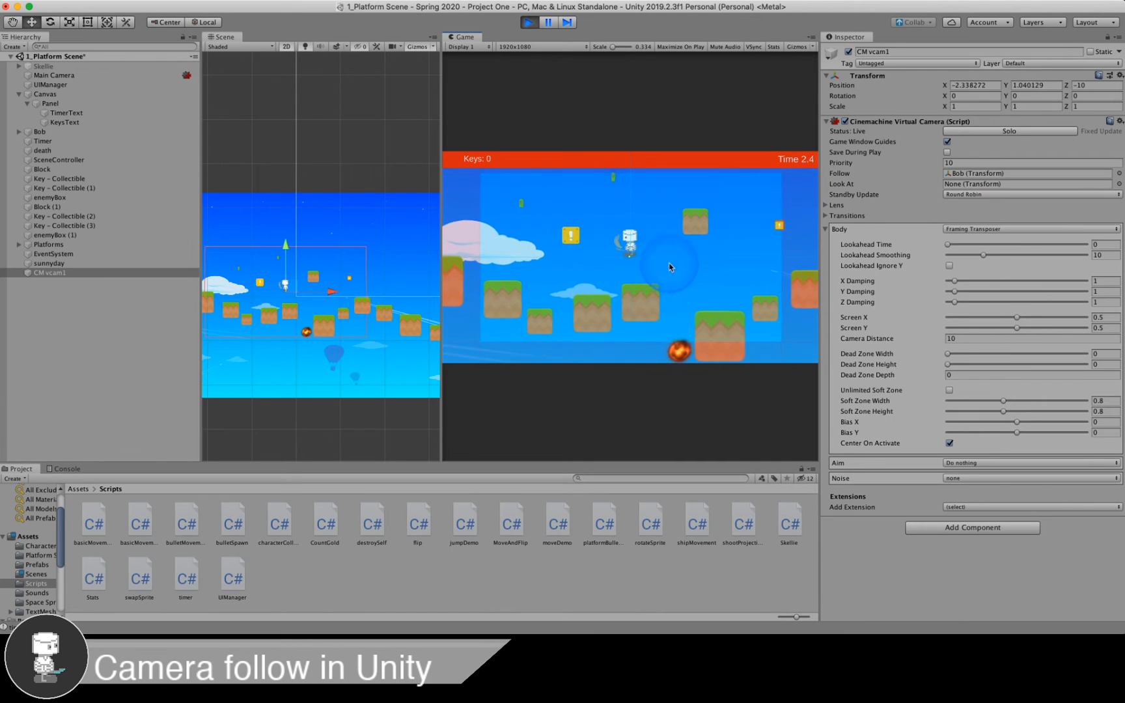
{"action": "key", "text": "d"}
{"action": "key", "text": "space"}
{"action": "key", "text": "a"}
{"action": "key", "text": "d"}
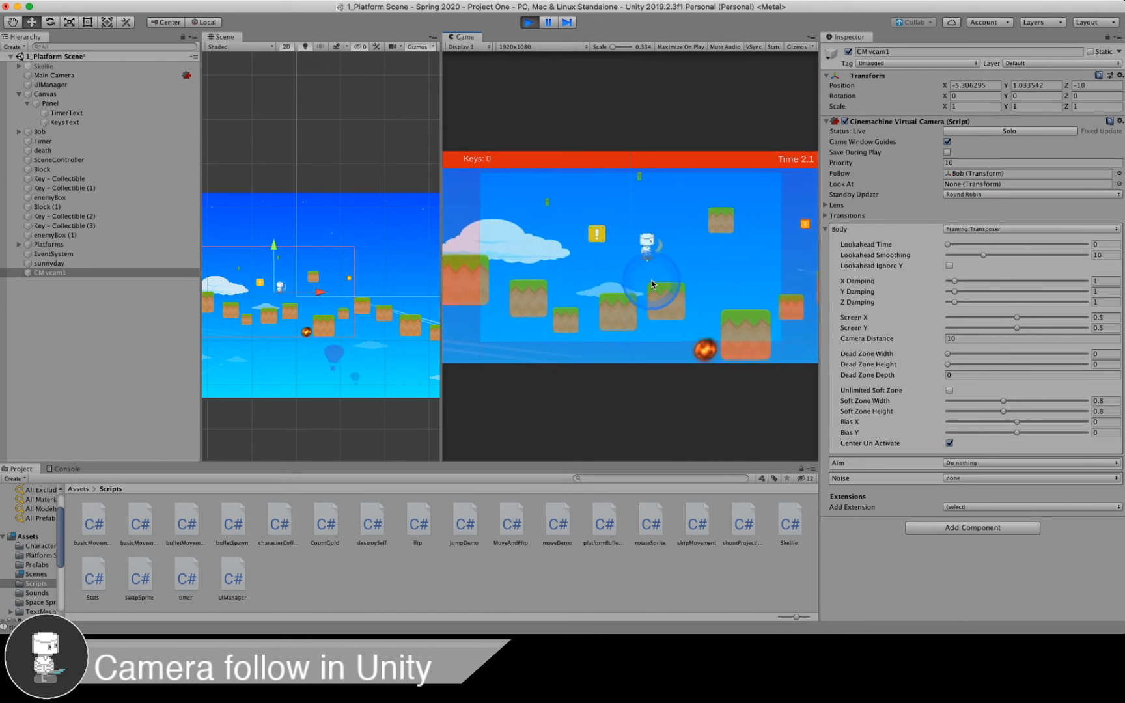
{"action": "key", "text": "d"}
{"action": "key", "text": "a"}
{"action": "key", "text": "space"}
{"action": "key", "text": "d"}
{"action": "key", "text": "a"}
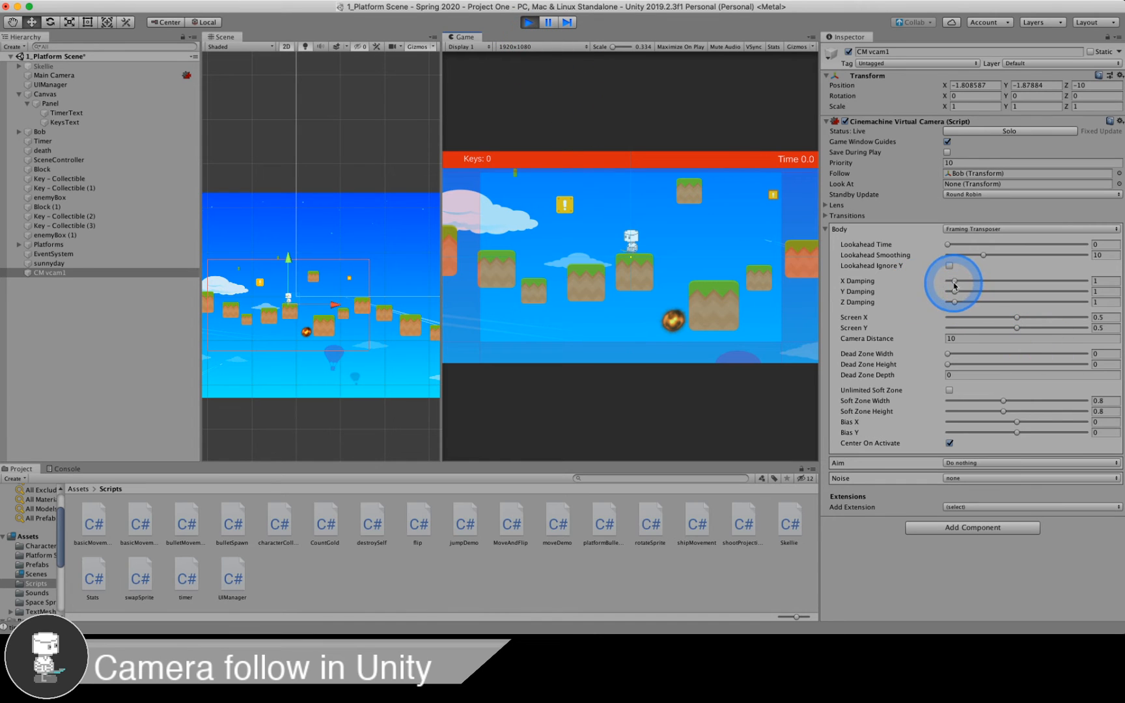
Set the virtual camera's X Damping and Y Damping to 0 and return focus to the running game
{"action": "left_click_drag", "start_coordinate": [955, 284], "coordinate": [947, 292]}
{"action": "left_click", "coordinate": [711, 268]}
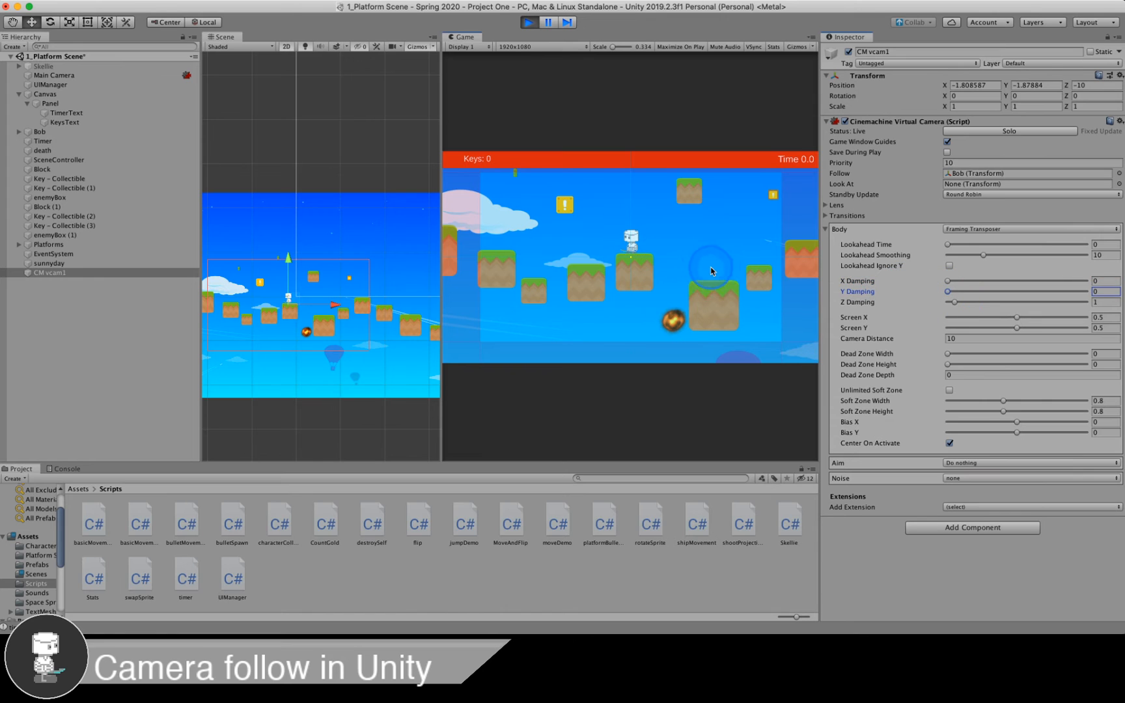
Move Bob back and forth with jumps to examine how the camera tracks him with zero damping
{"action": "key", "text": "Left"}
{"action": "key", "text": "space"}
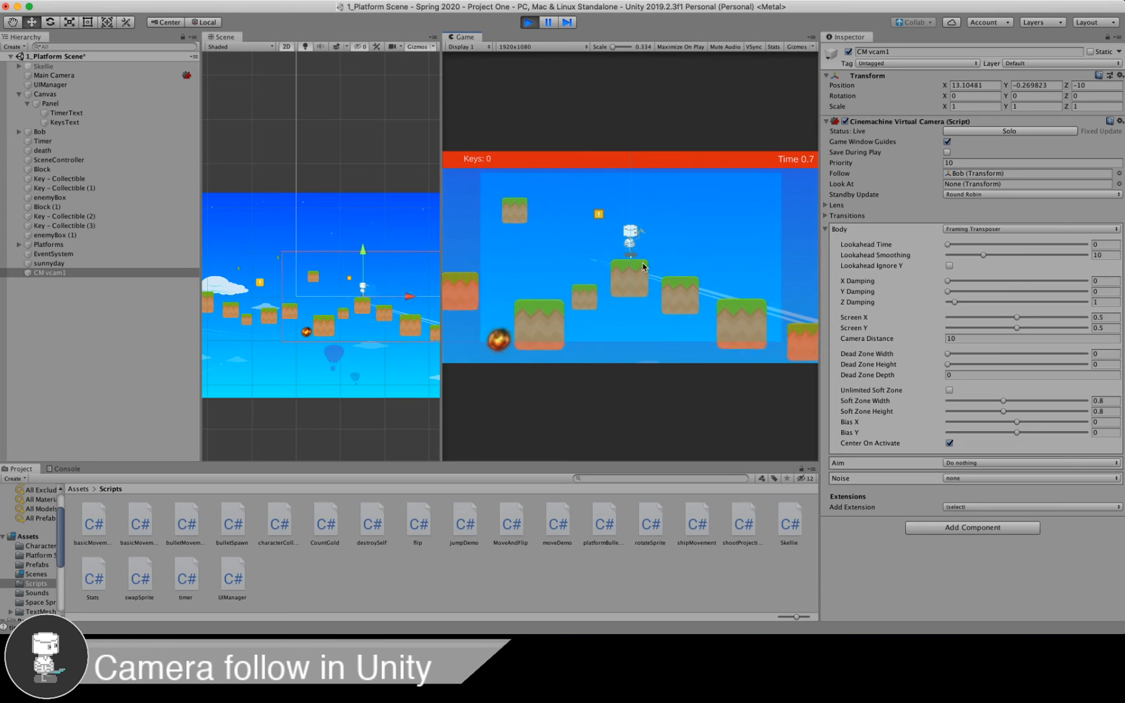
{"action": "key", "text": "space"}
{"action": "key", "text": "Right"}
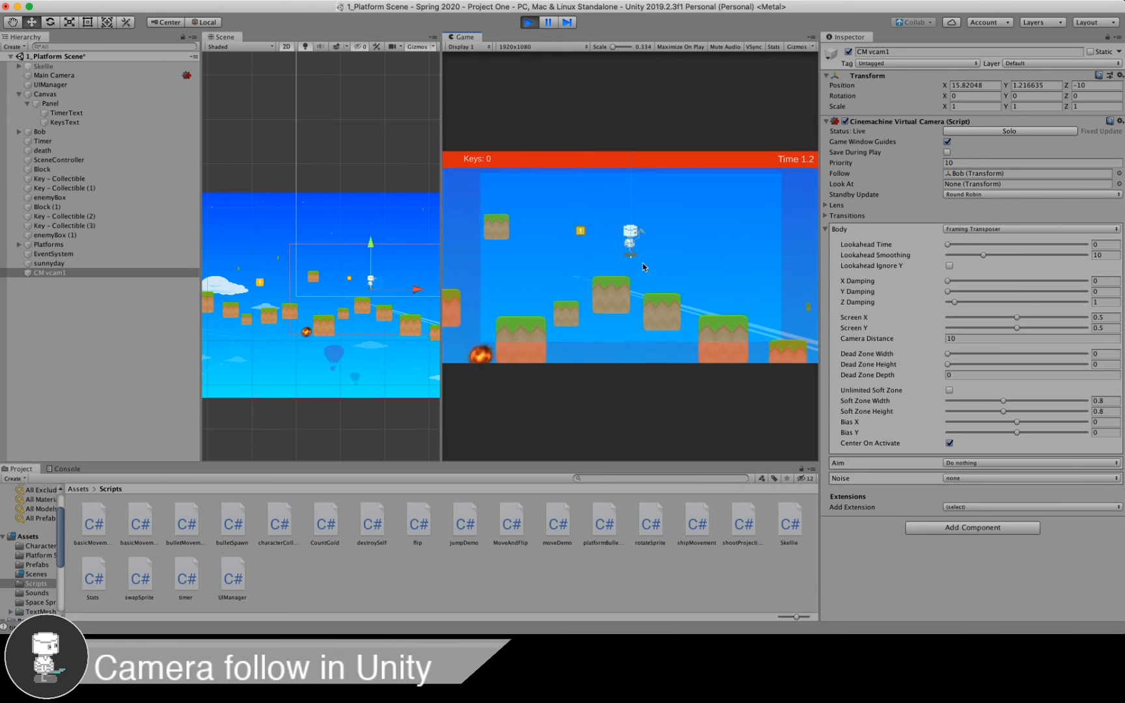
{"action": "key", "text": "Left"}
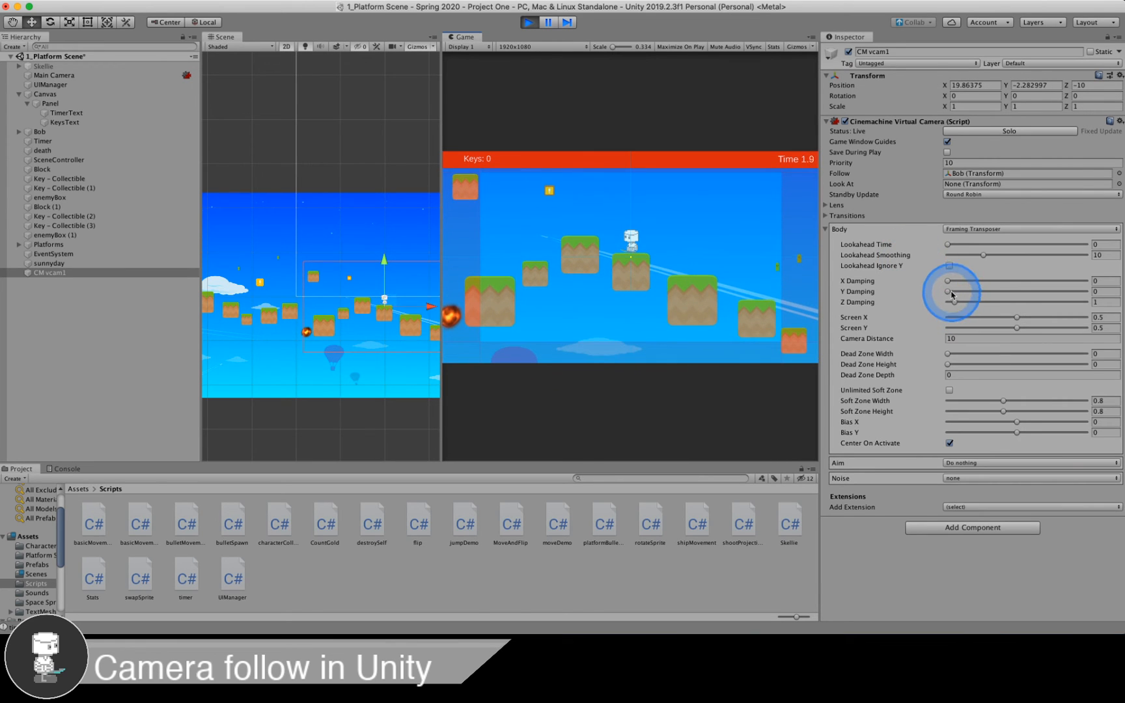
Set X Damping to 4.16 and Y Damping to 2.72, and test the follow by running and jumping Bob both ways
{"action": "mouse_move", "coordinate": [949, 284]}
{"action": "left_mouse_down"}
{"action": "mouse_move", "coordinate": [974, 283]}
{"action": "mouse_move", "coordinate": [965, 294]}
{"action": "left_mouse_up"}
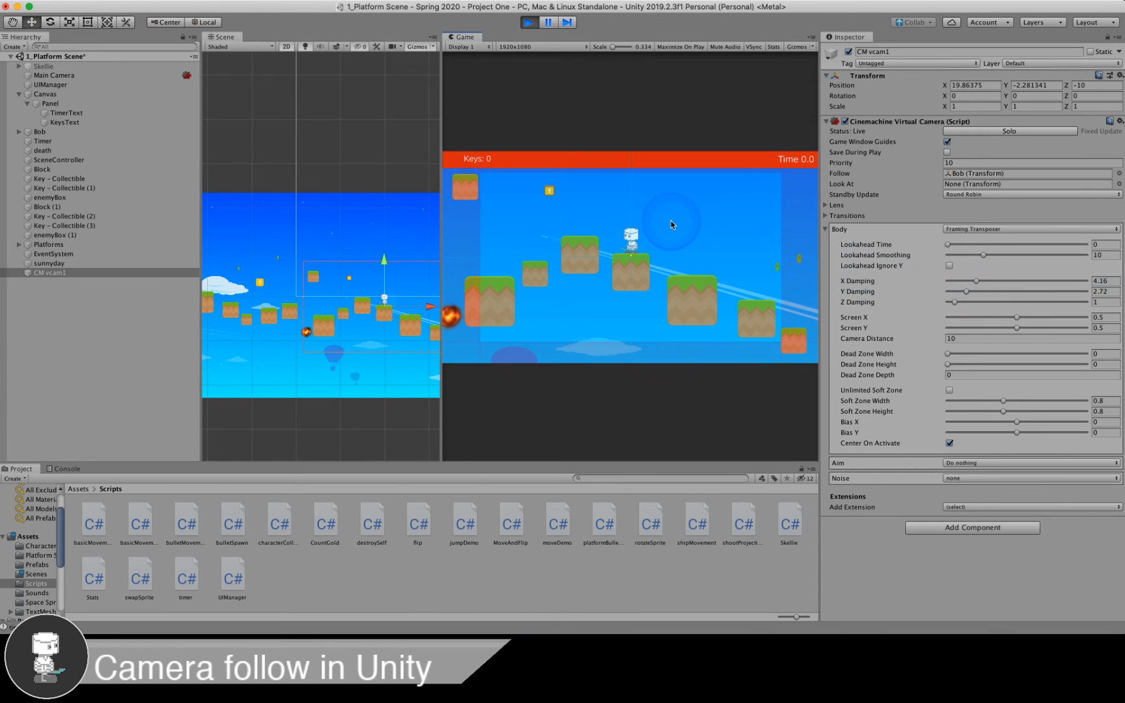
{"action": "key", "text": "space"}
{"action": "key", "text": "Left"}
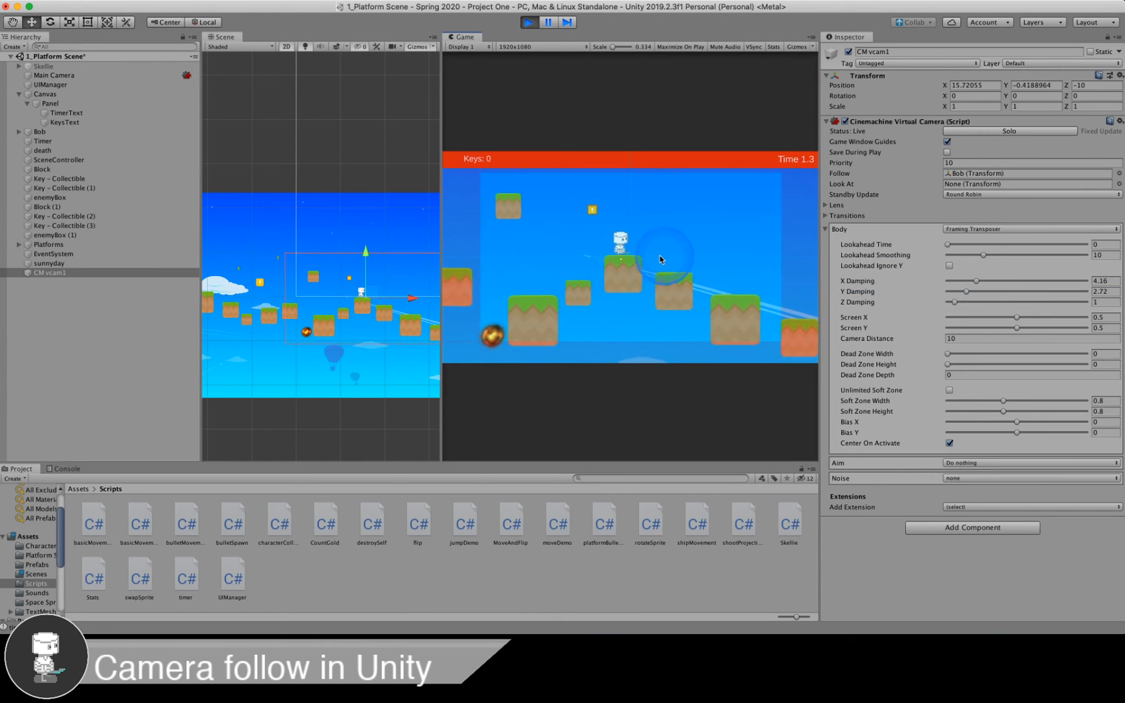
{"action": "key", "text": "space"}
{"action": "key", "text": "Right"}
{"action": "key", "text": "Left"}
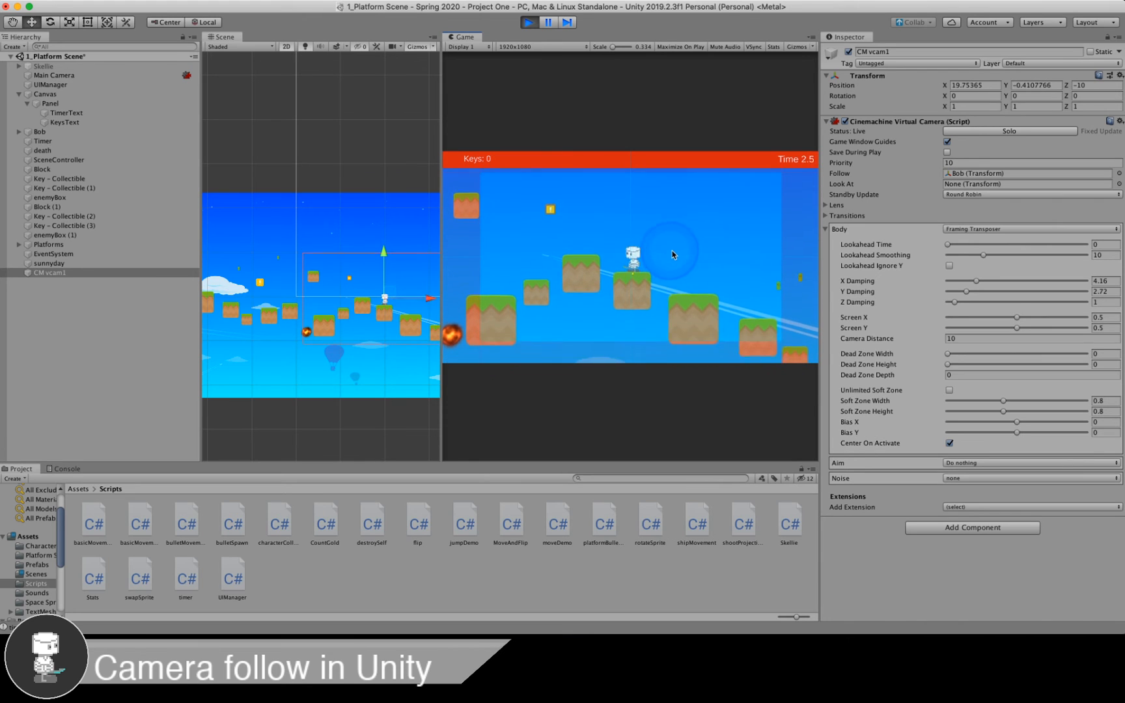
{"action": "key", "text": "space"}
{"action": "key", "text": "Right"}
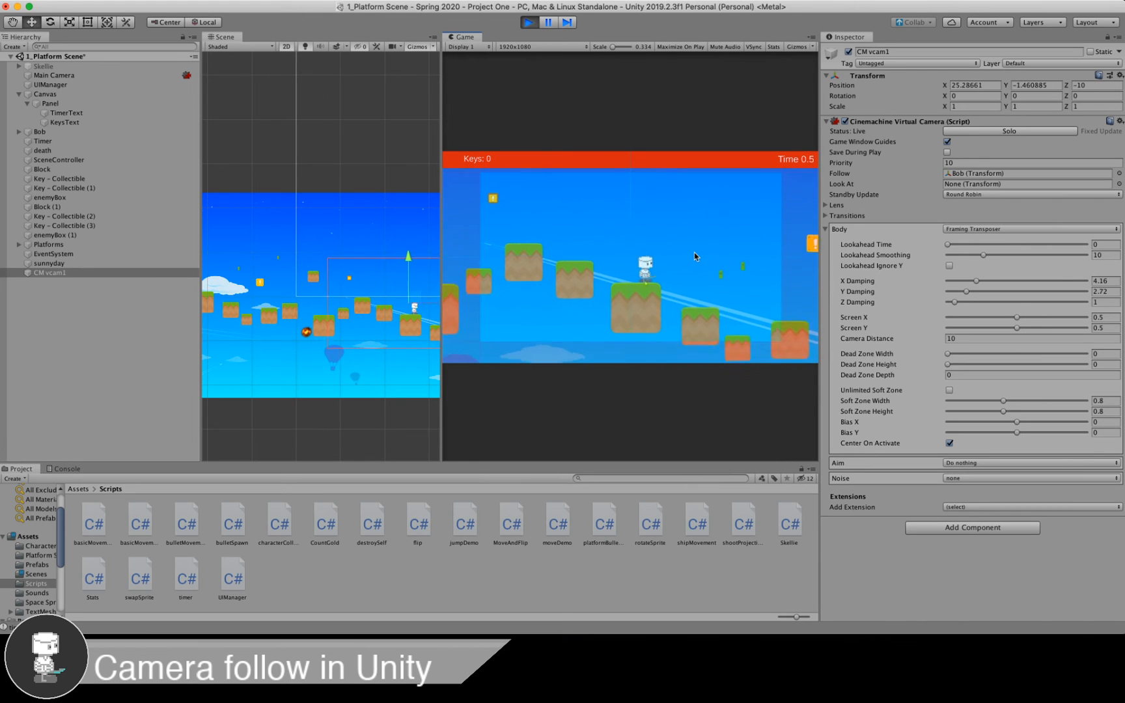
{"action": "key", "text": "Right"}
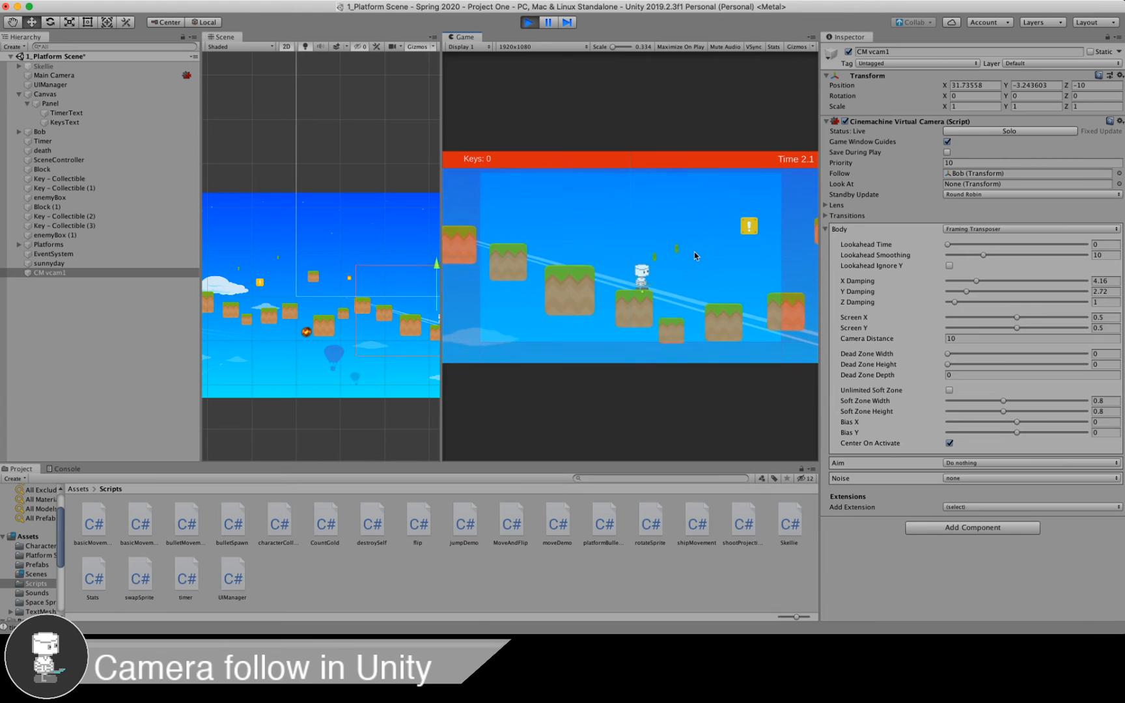
{"action": "key", "text": "Left"}
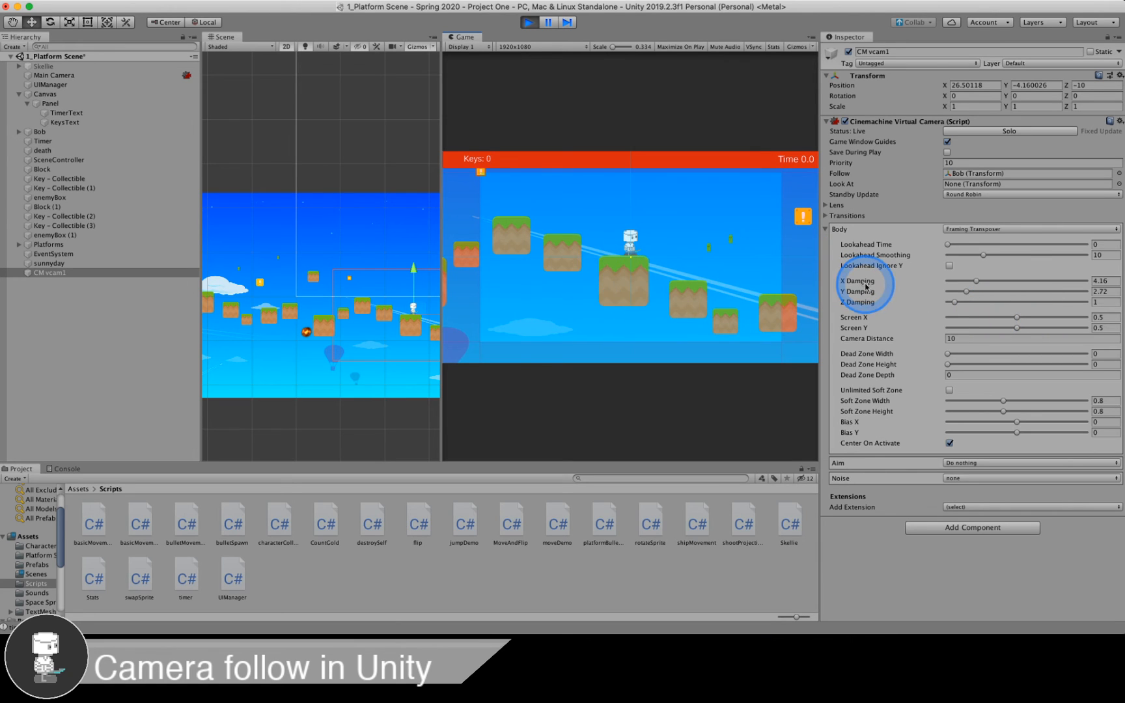
Set the virtual camera's Screen X to 0.373 and Screen Y to 0.585, and test the framing with a jump
{"action": "left_click_drag", "start_coordinate": [1017, 319], "coordinate": [1004, 318]}
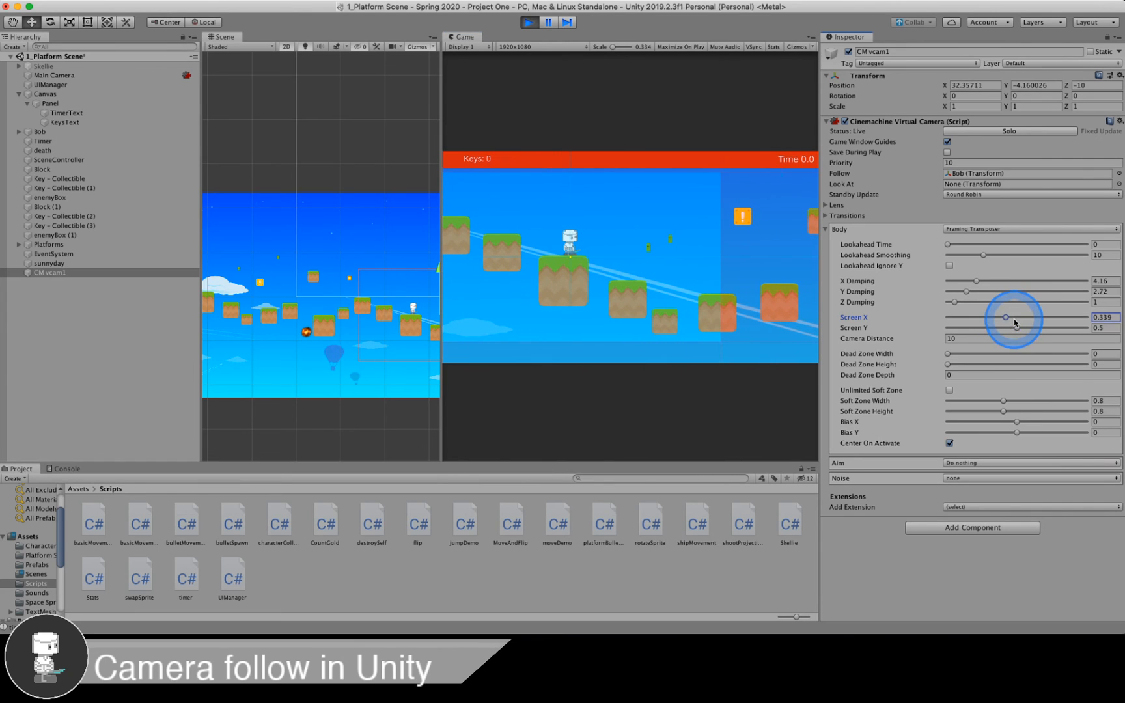
{"action": "left_click_drag", "start_coordinate": [1005, 320], "coordinate": [1023, 329]}
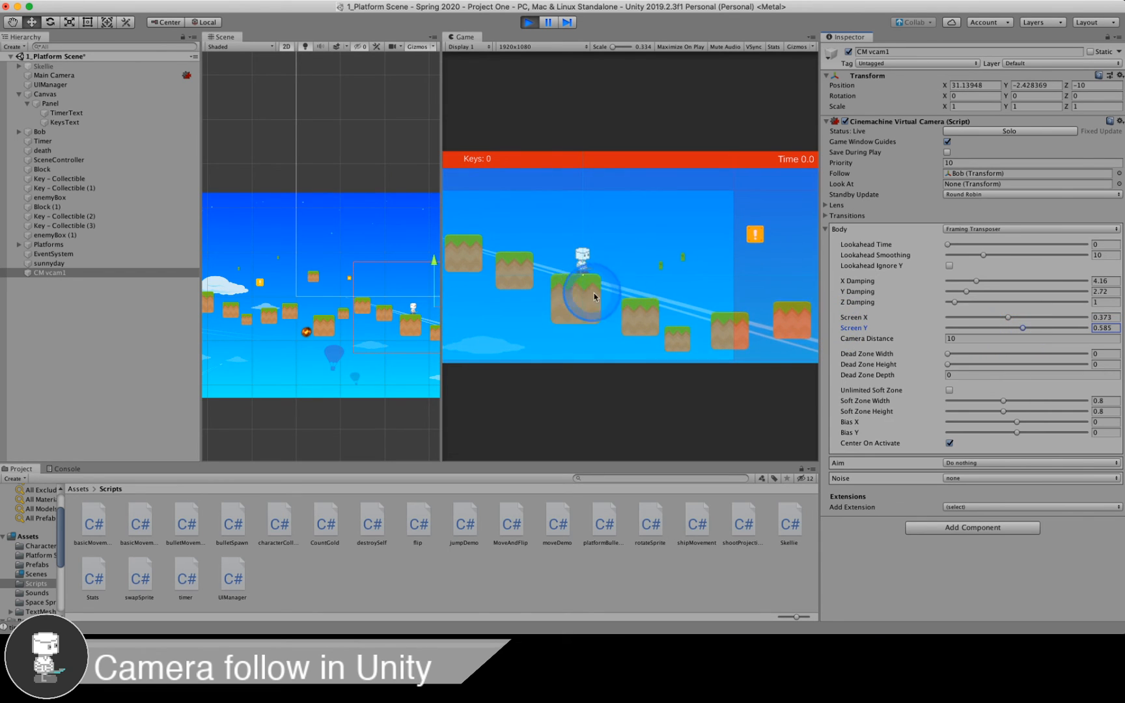
{"action": "left_click", "coordinate": [642, 249]}
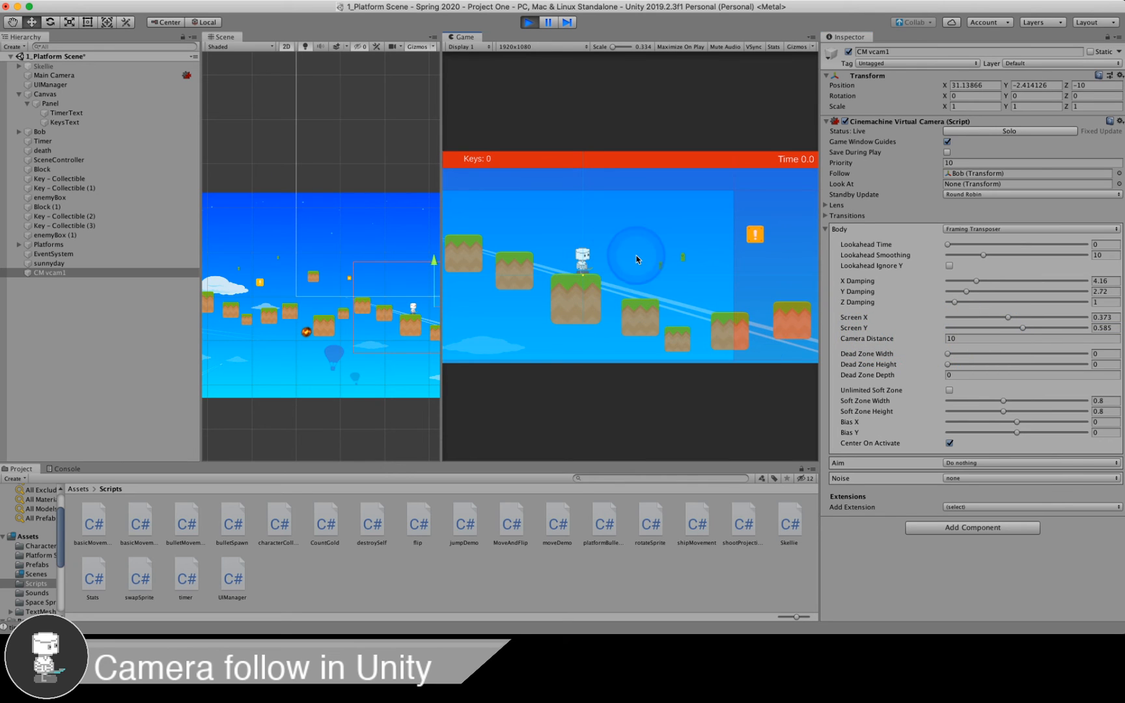
{"action": "key", "text": "space"}
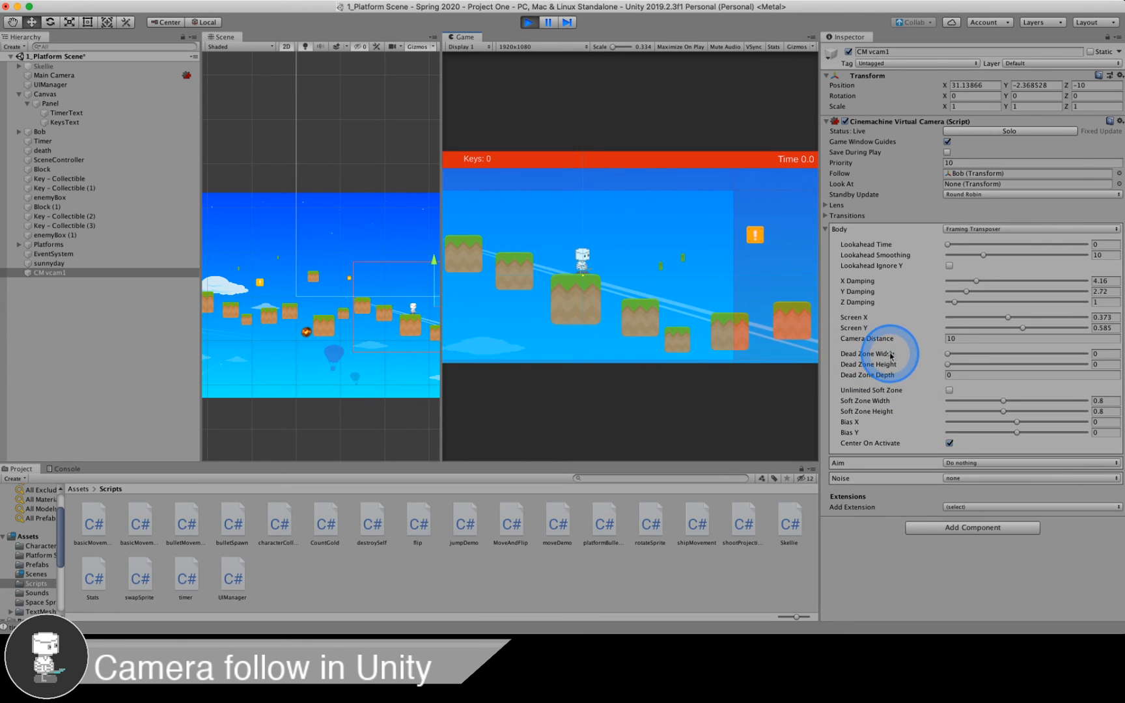
Set the camera's Dead Zone Width to 0.187 and Dead Zone Height to 0.238
{"action": "left_click", "coordinate": [947, 354]}
{"action": "left_click_drag", "start_coordinate": [954, 357], "coordinate": [960, 355]}
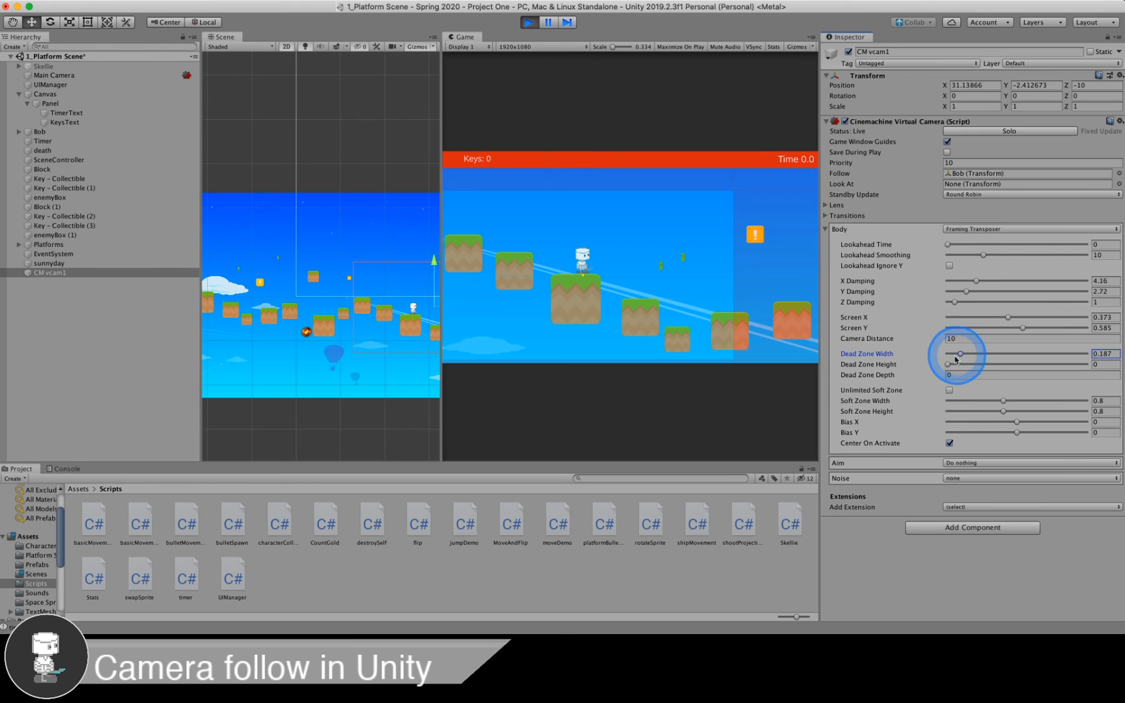
{"action": "left_click", "coordinate": [948, 365]}
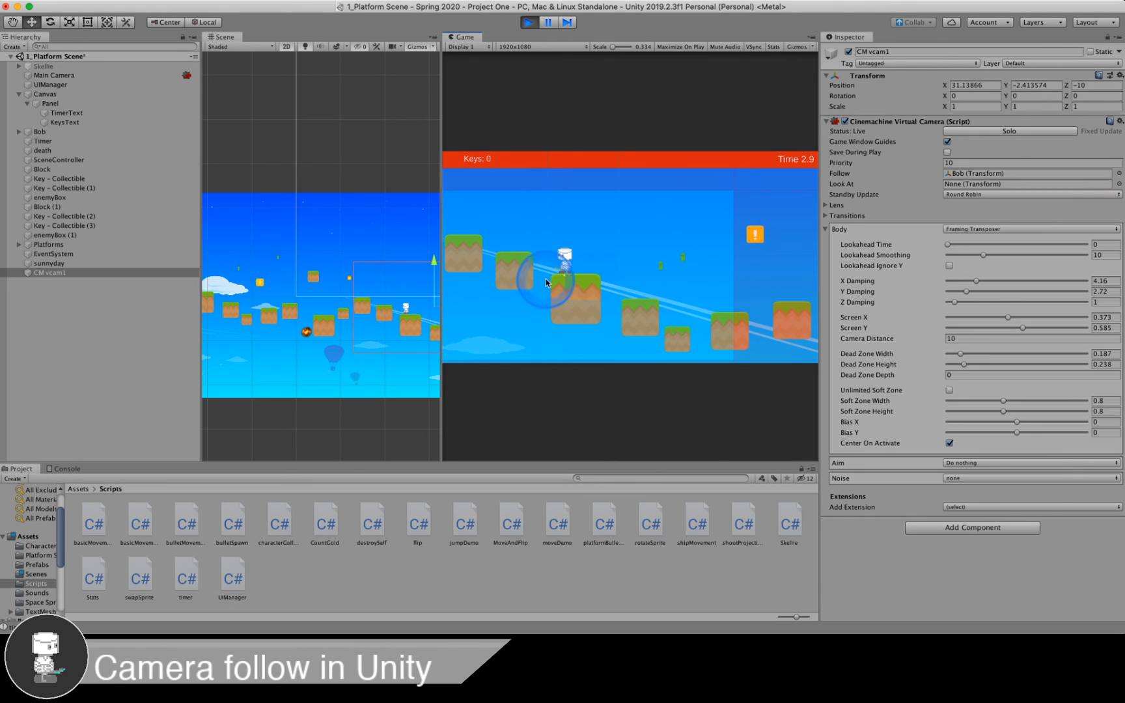
Run and jump Bob in both directions to examine how the camera reacts as he leaves the dead zone
{"action": "key", "text": "space"}
{"action": "key", "text": "Left"}
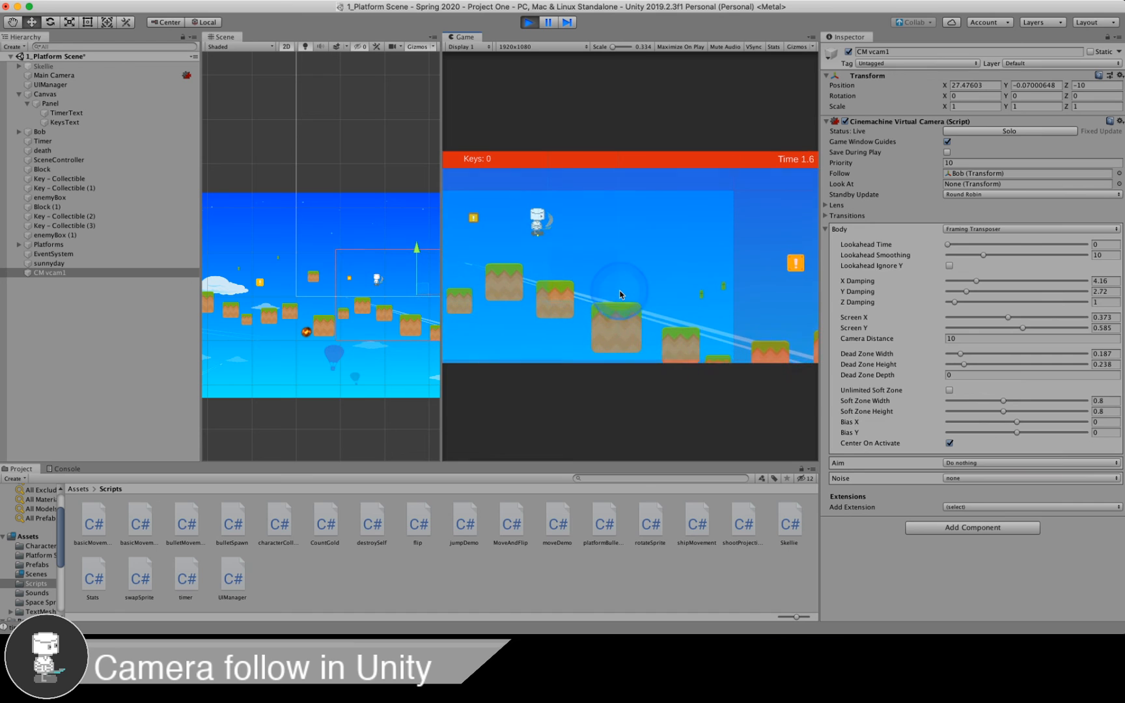
{"action": "key", "text": "Right"}
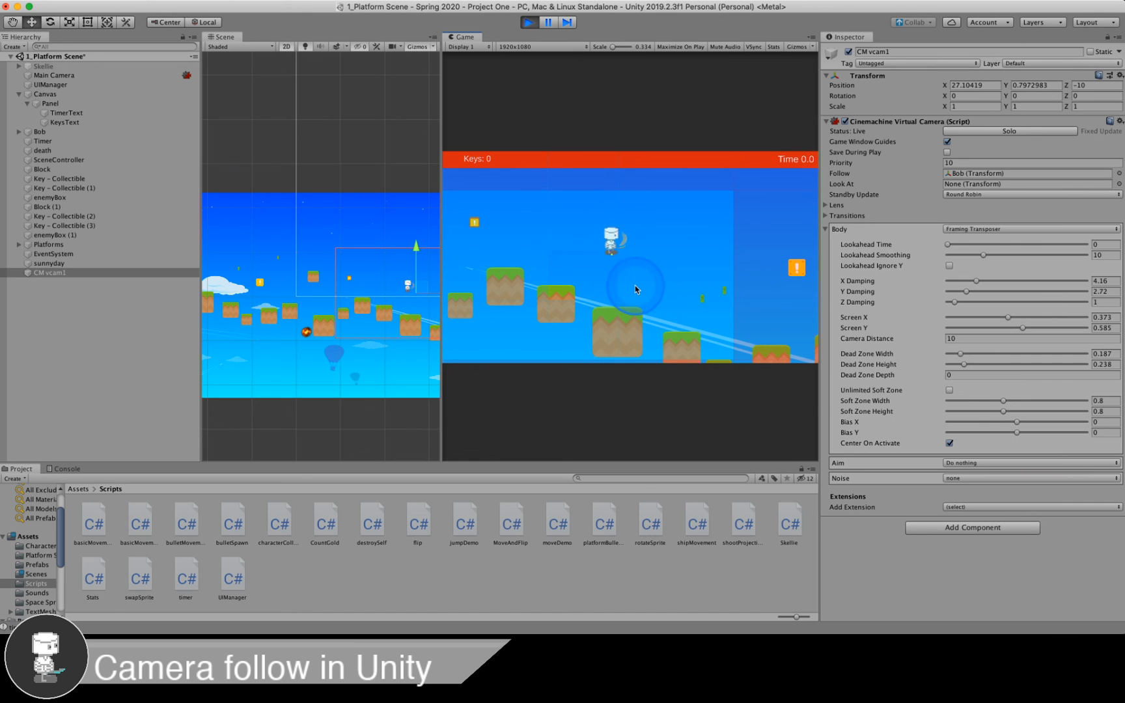
{"action": "key", "text": "Right"}
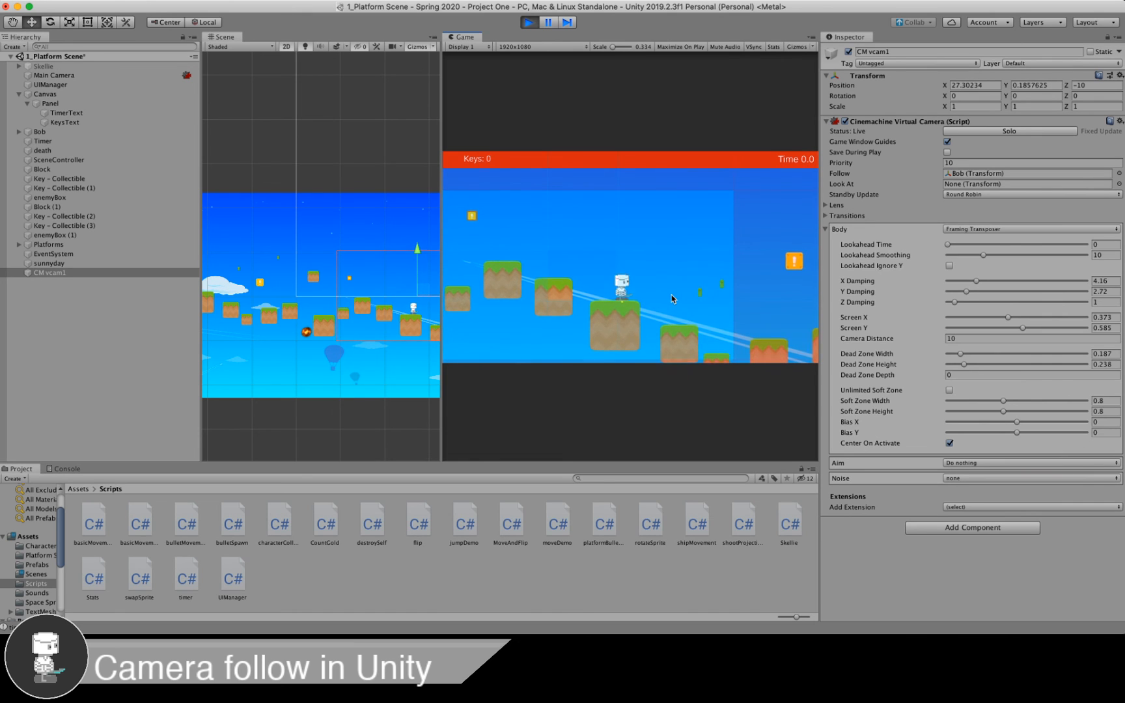
{"action": "key", "text": "Right"}
{"action": "key", "text": "space"}
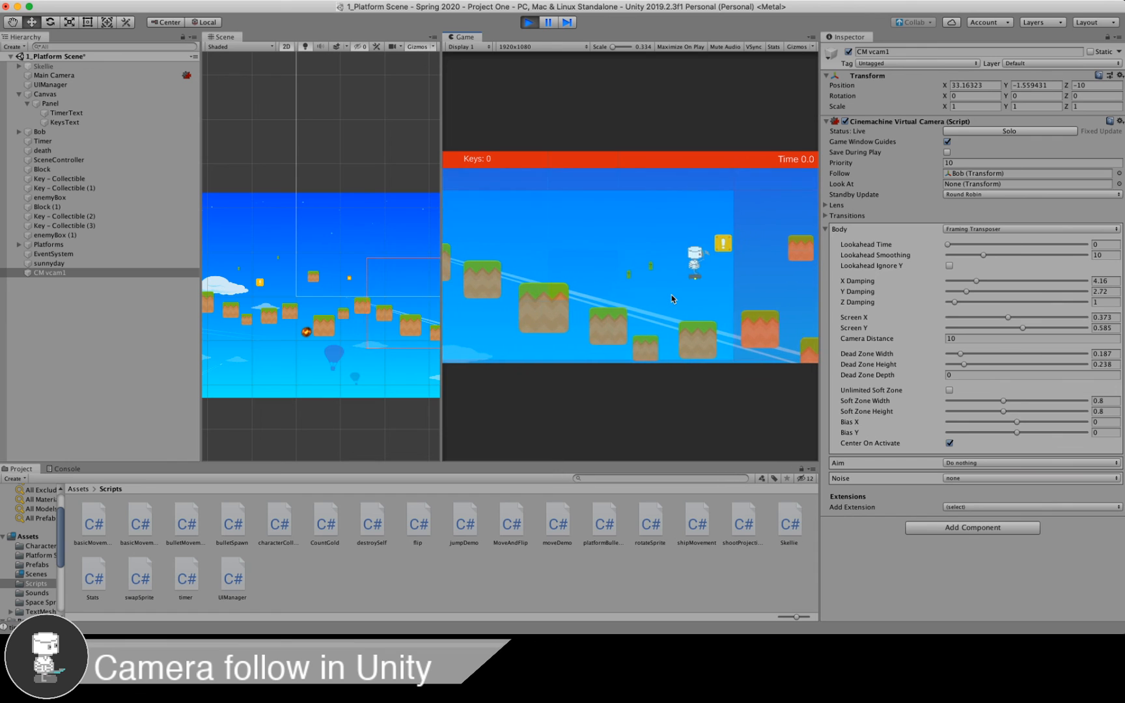
{"action": "key", "text": "Left"}
{"action": "key", "text": "space"}
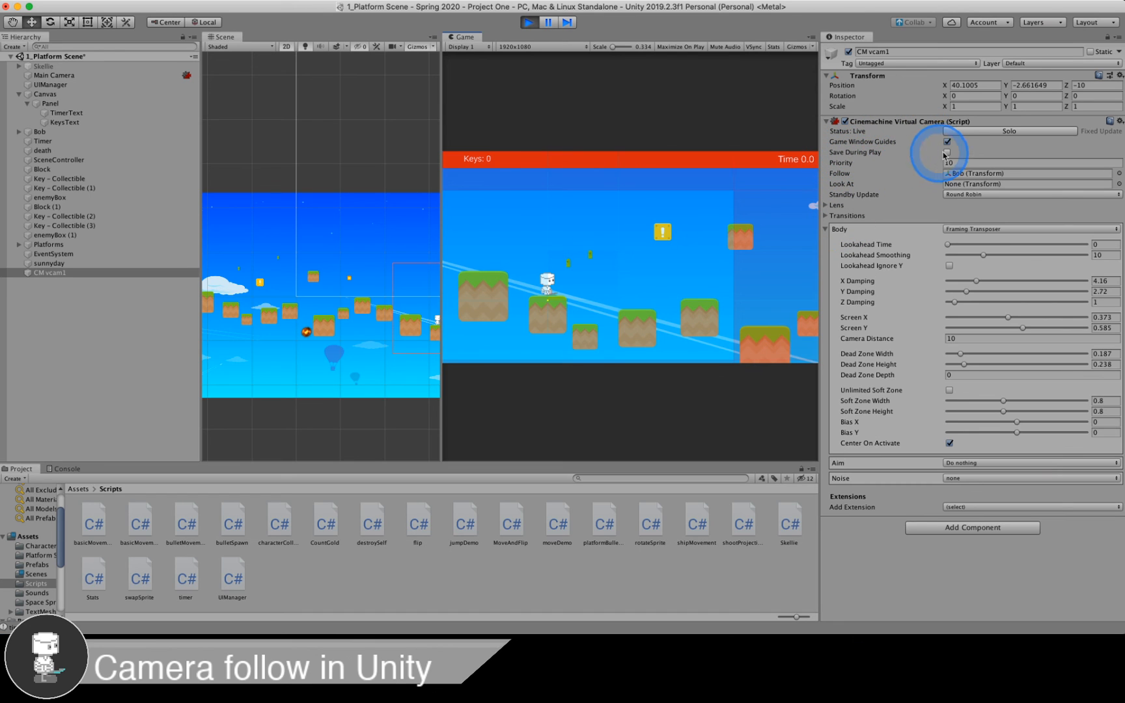
Enable Save During Play and reduce Dead Zone Width to 0.119 and Dead Zone Height to 0.128
{"action": "left_click", "coordinate": [947, 152]}
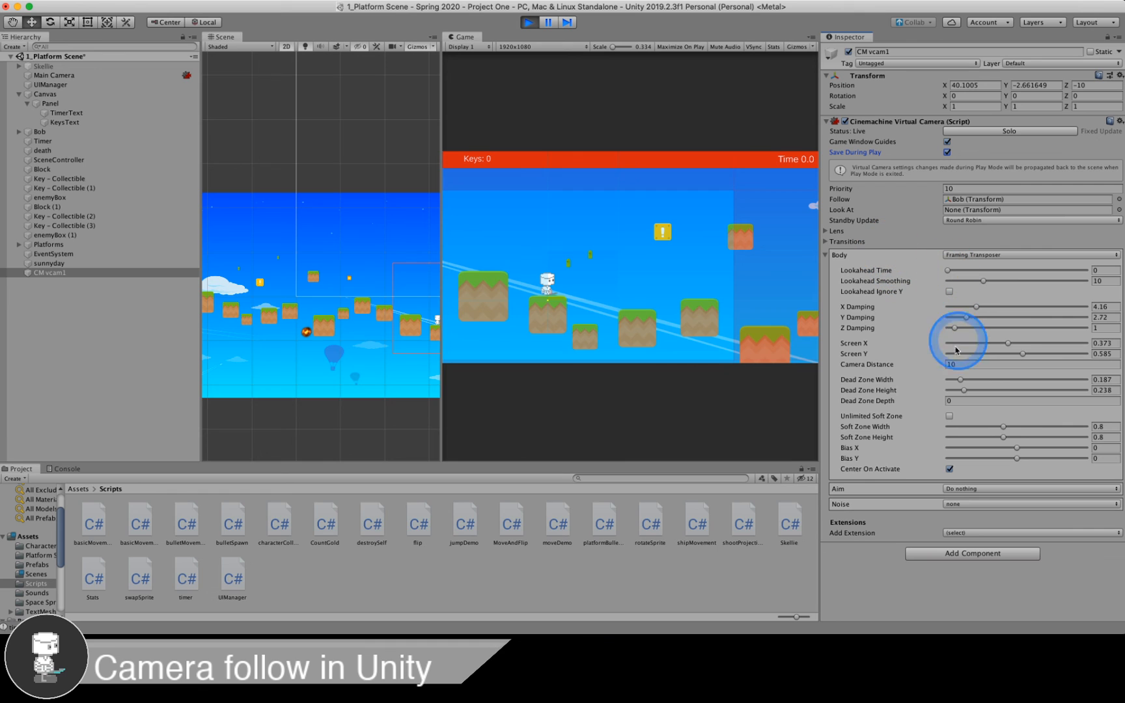
{"action": "left_click_drag", "start_coordinate": [961, 382], "coordinate": [960, 384]}
{"action": "left_click", "coordinate": [958, 389]}
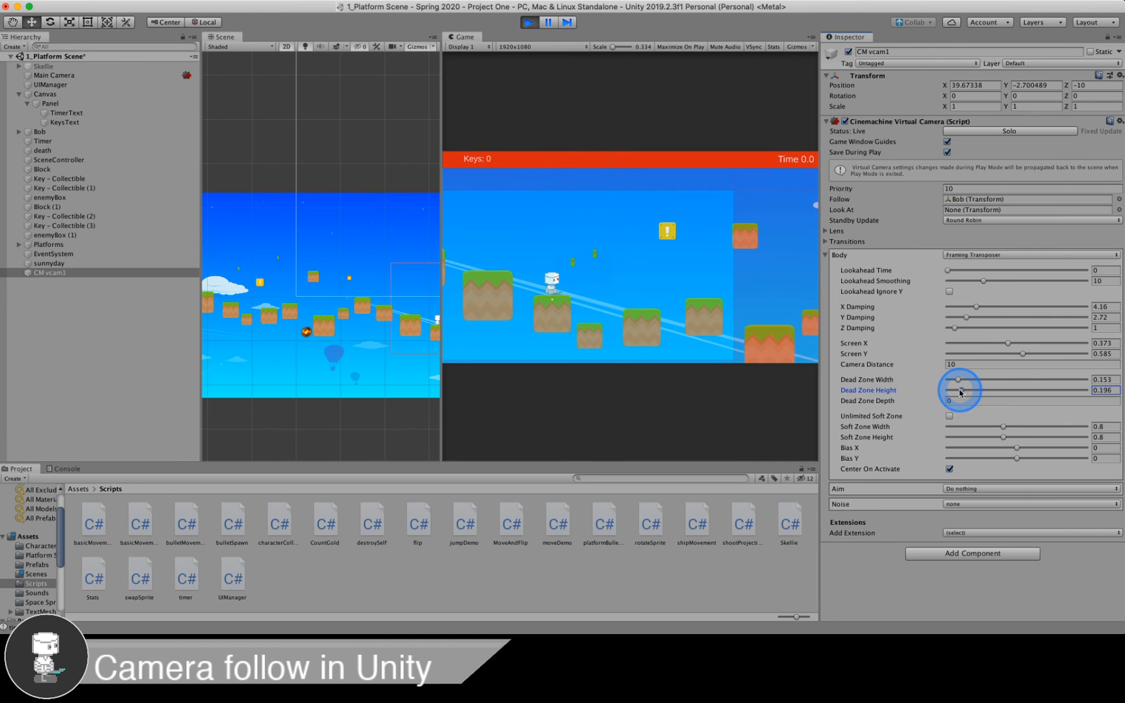
{"action": "left_click_drag", "start_coordinate": [958, 390], "coordinate": [956, 390]}
{"action": "left_click", "coordinate": [956, 381]}
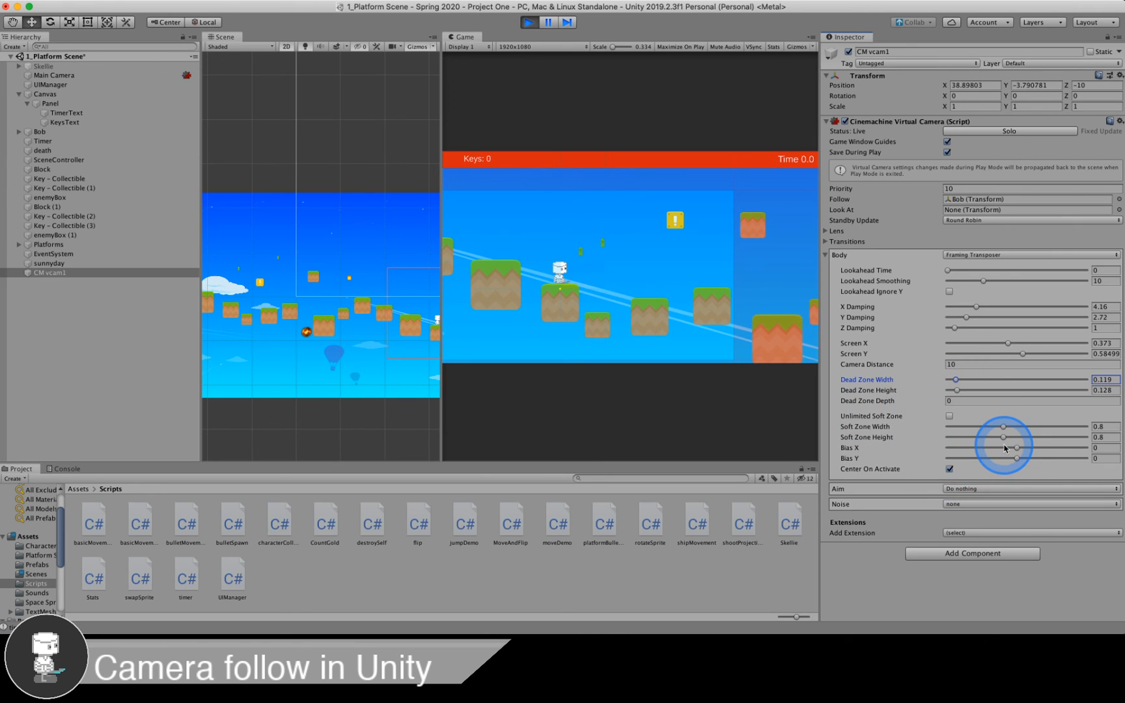
Stop the running game so the saved virtual camera settings carry over to the scene
{"action": "left_click", "coordinate": [724, 252]}
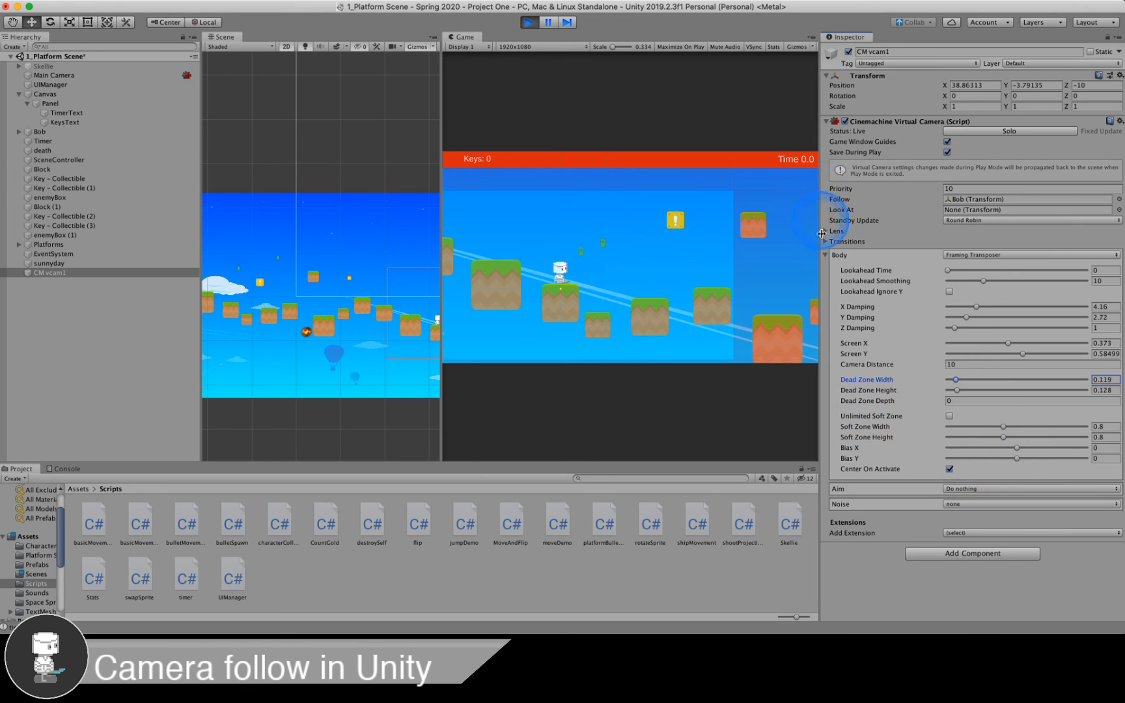
{"action": "left_click", "coordinate": [472, 44]}
{"action": "left_click", "coordinate": [525, 25]}
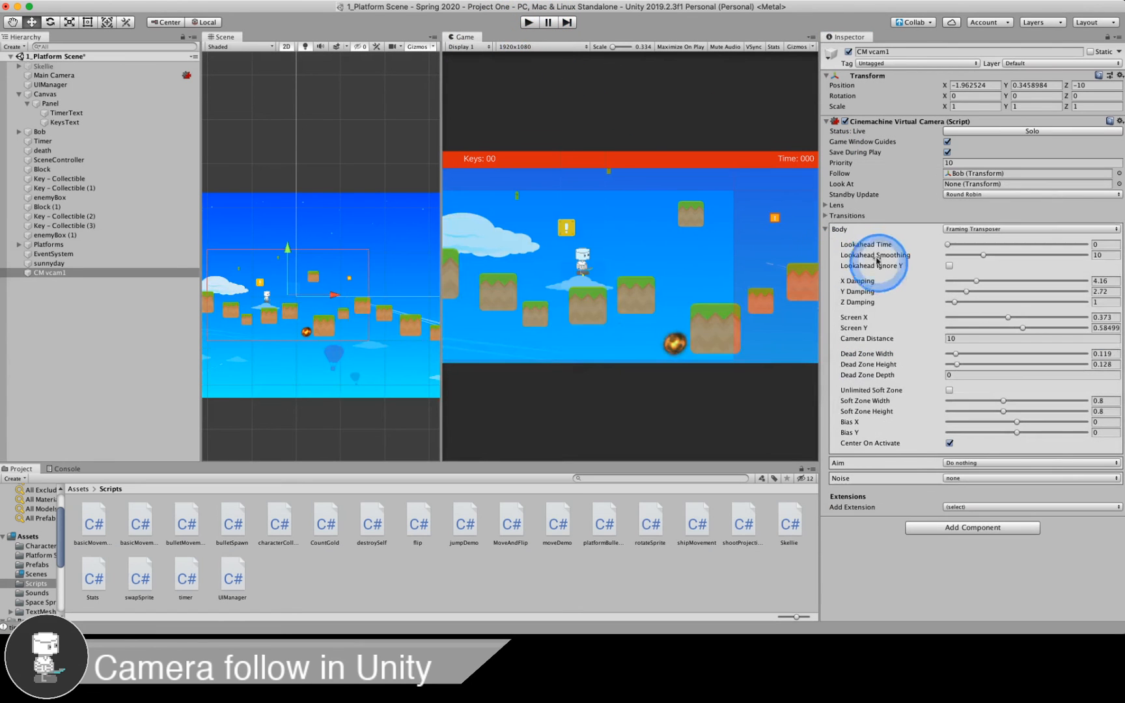